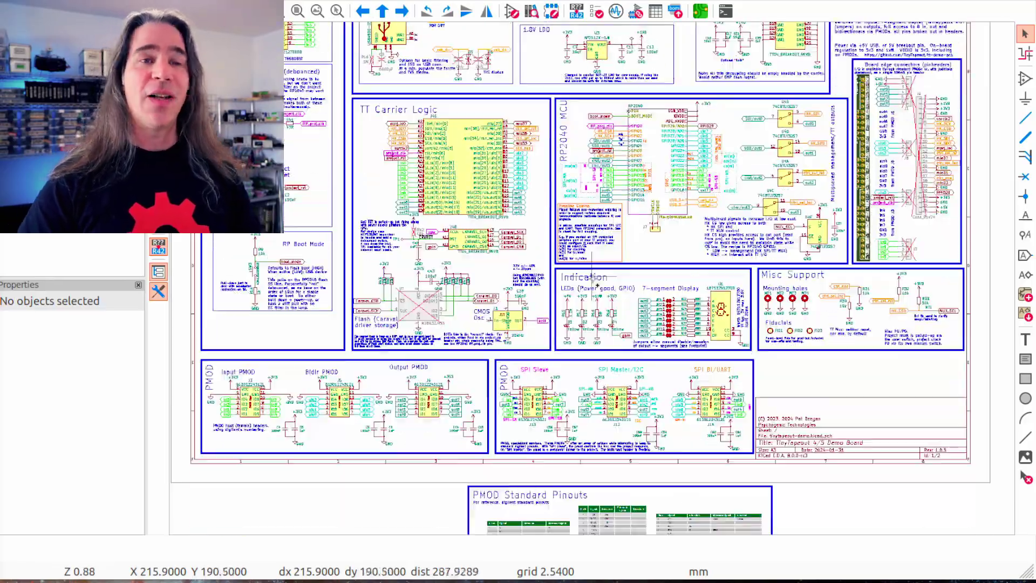
- Look over the demo board schematic, from the RP2040 MCU block to the multiplexers, edge connectors and TT Carrier Logic
{"action": "scroll", "coordinate": [597, 284], "scroll_direction": "up", "scroll_amount": 3}
{"action": "scroll", "coordinate": [593, 283], "scroll_direction": "right", "scroll_amount": 4}
{"action": "scroll", "coordinate": [594, 283], "scroll_direction": "left", "scroll_amount": 5}
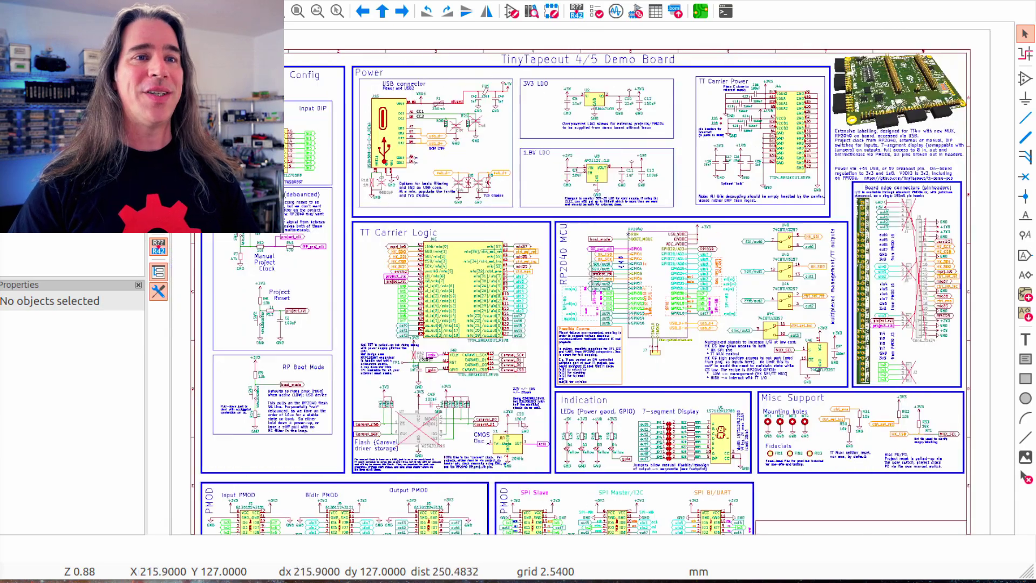
{"action": "scroll", "coordinate": [594, 283], "scroll_direction": "right", "scroll_amount": 2}
{"action": "scroll", "coordinate": [593, 284], "scroll_direction": "up", "scroll_amount": 4}
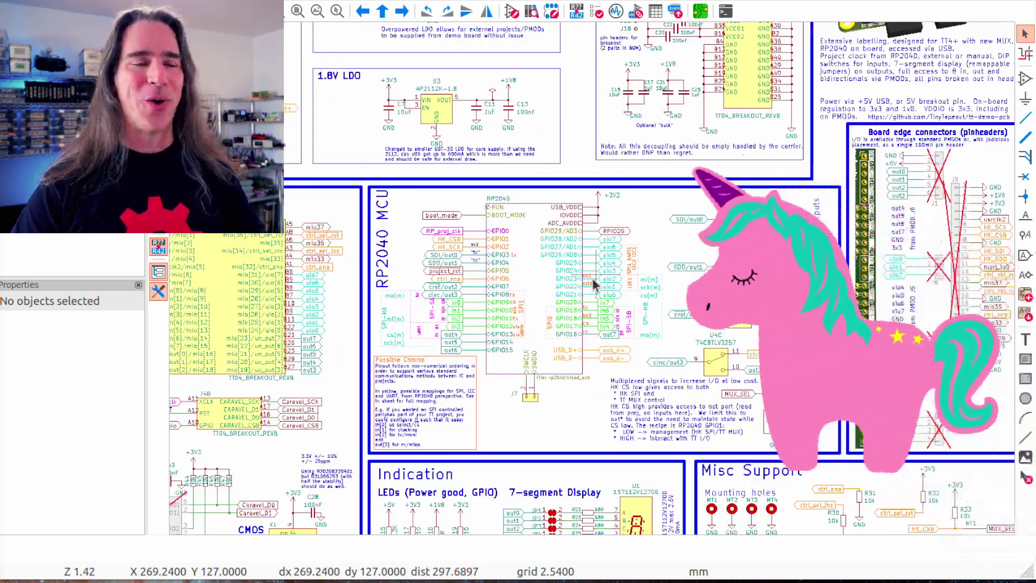
{"action": "scroll", "coordinate": [597, 285], "scroll_direction": "right", "scroll_amount": 3}
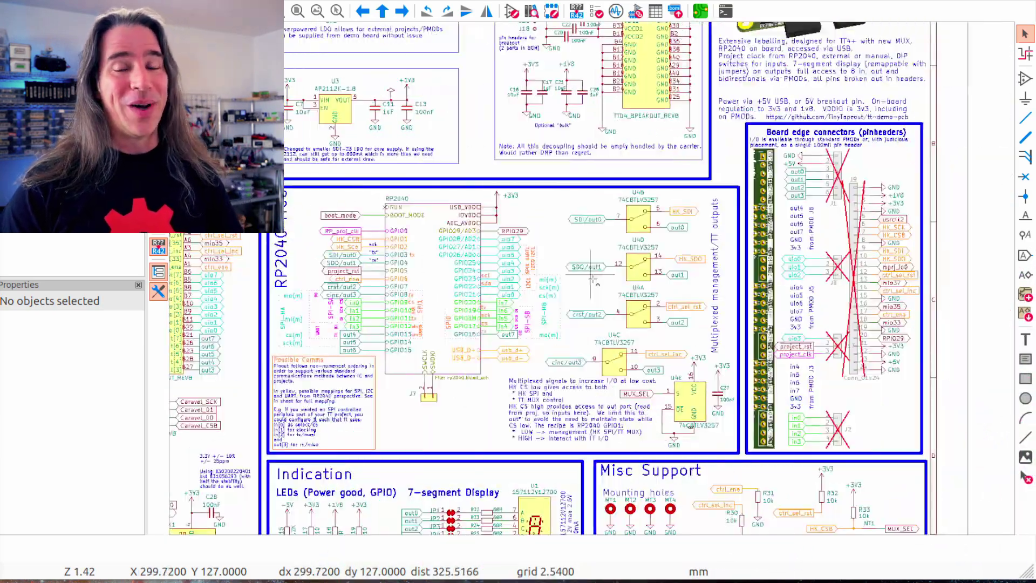
{"action": "scroll", "coordinate": [595, 282], "scroll_direction": "left", "scroll_amount": 6}
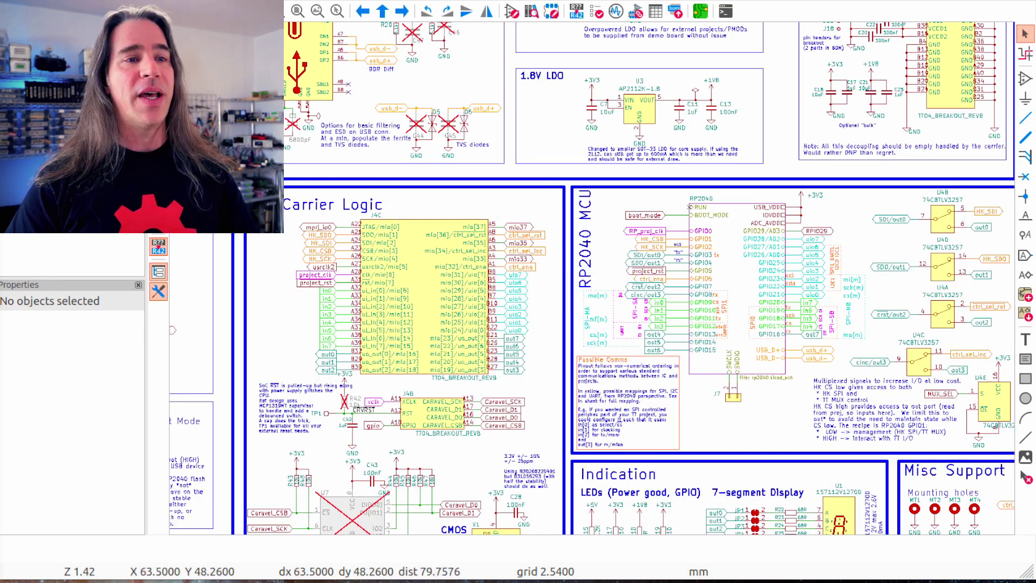
{"action": "key", "text": "alt+e"}
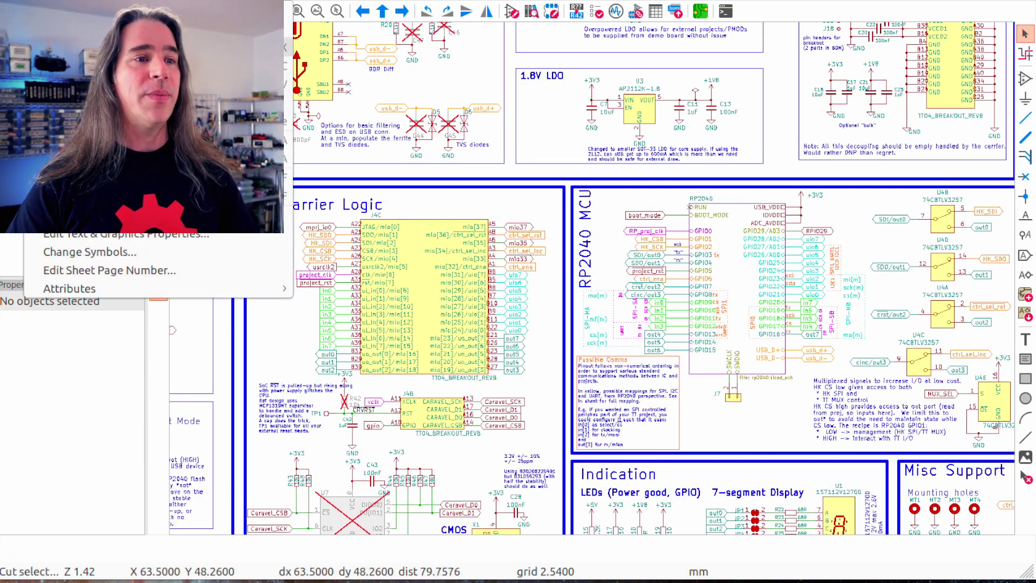
{"action": "key", "text": "Escape"}
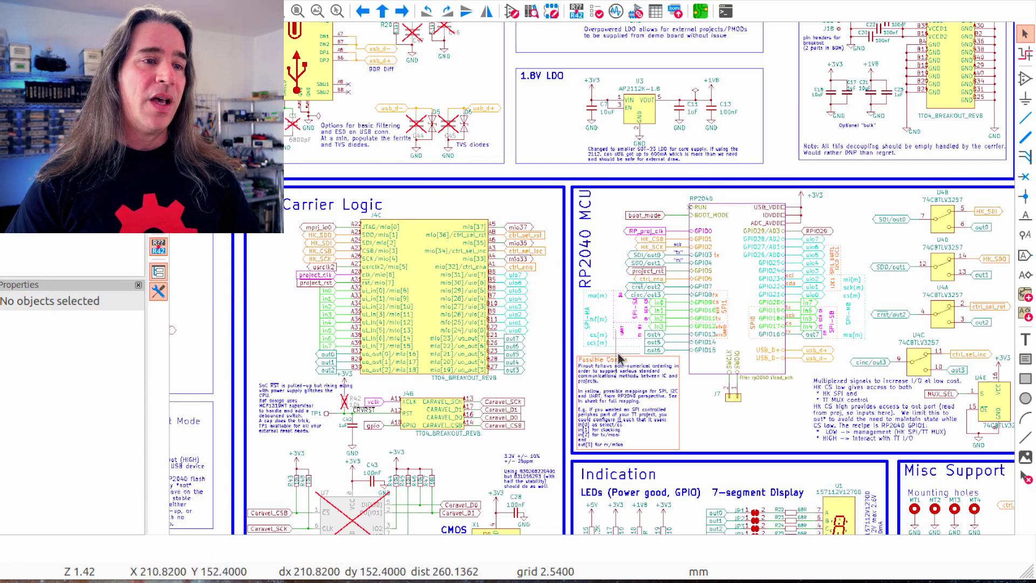
- Add a net class named booya in the schematic setup and give it the defined colour Orange 4
{"action": "left_click", "coordinate": [33, 11]}
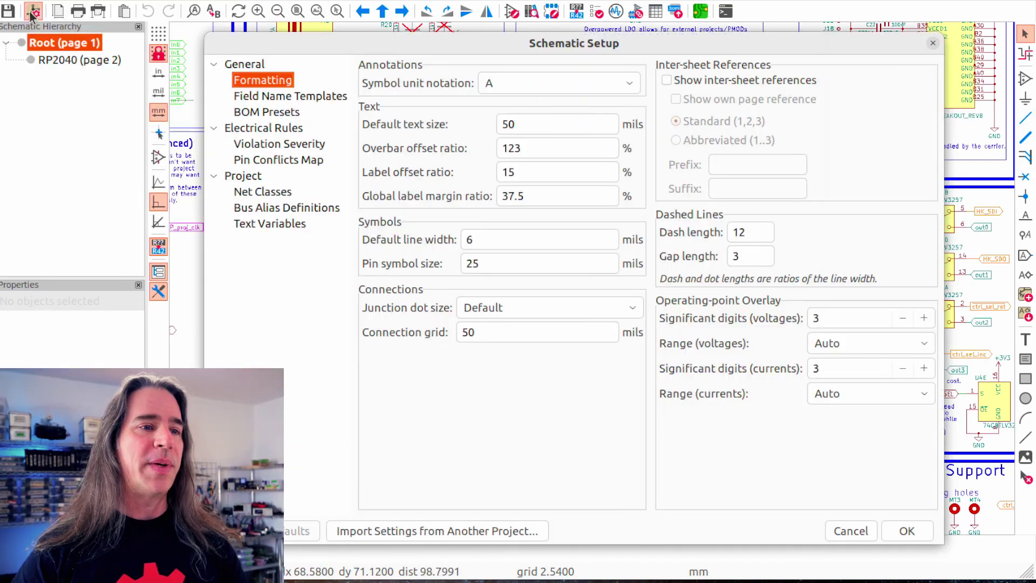
{"action": "left_click", "coordinate": [270, 194]}
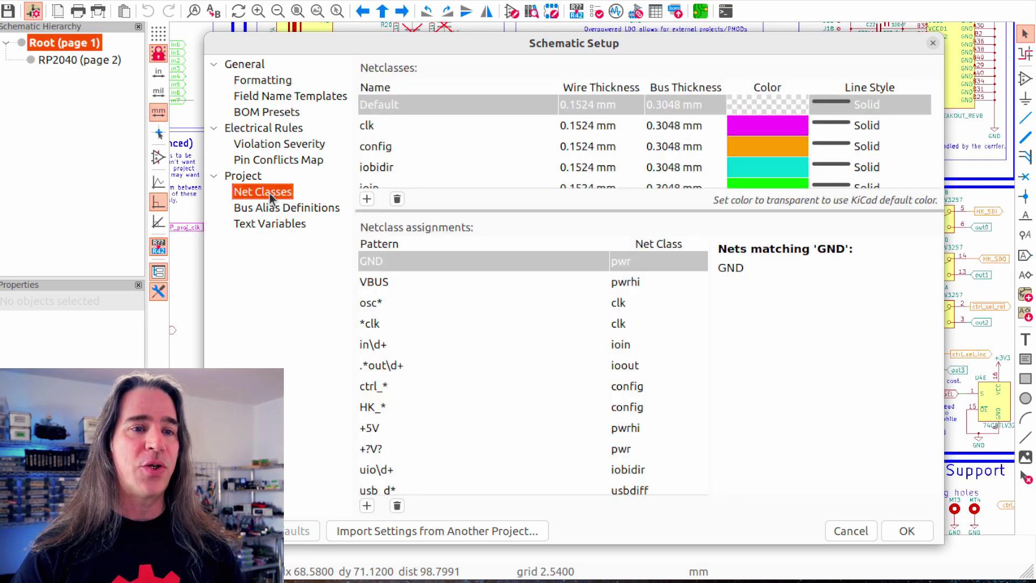
{"action": "left_click", "coordinate": [367, 199]}
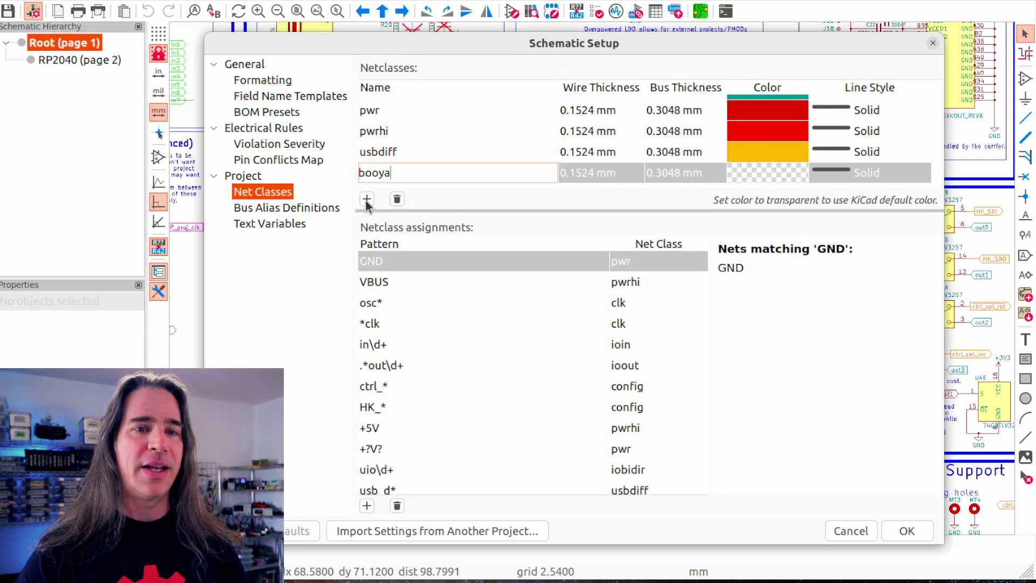
{"action": "double_click", "coordinate": [767, 173]}
{"action": "left_click", "coordinate": [437, 139]}
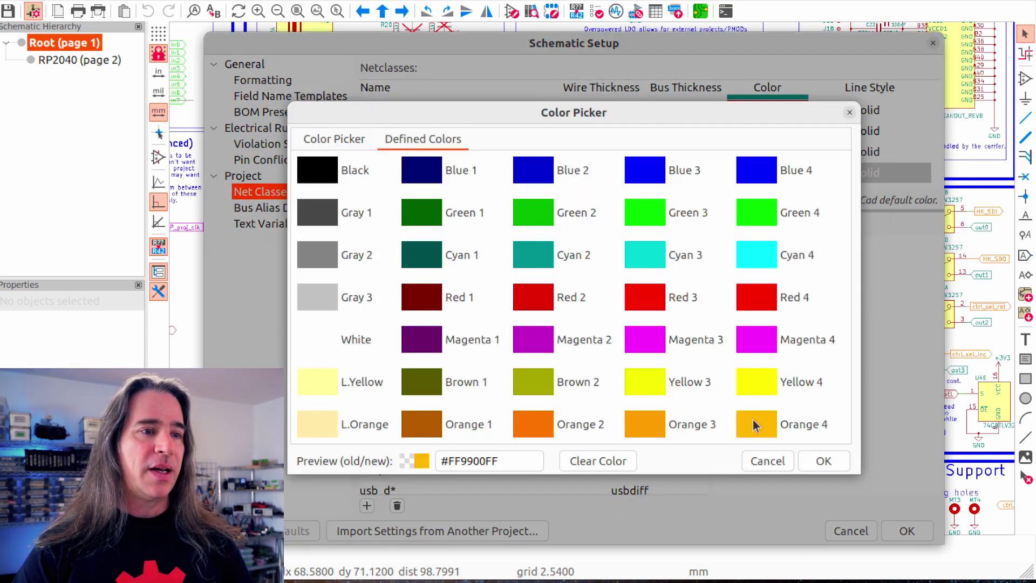
{"action": "left_click", "coordinate": [823, 461]}
- Check which nets match the netclass assignment patterns *clk, ctrl_* and uio\d+
{"action": "left_click", "coordinate": [397, 326]}
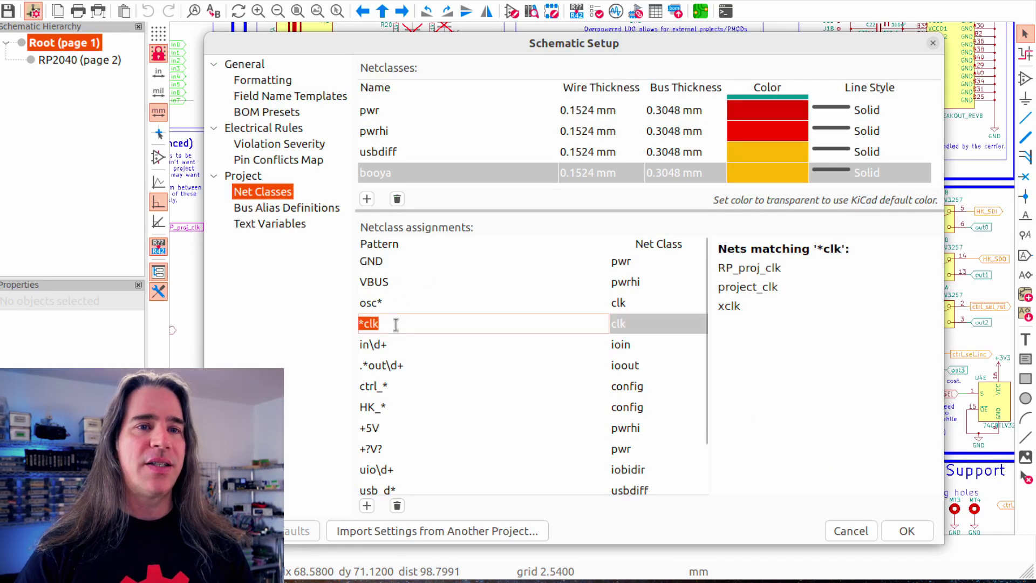
{"action": "scroll", "coordinate": [396, 325], "scroll_direction": "down", "scroll_amount": 2}
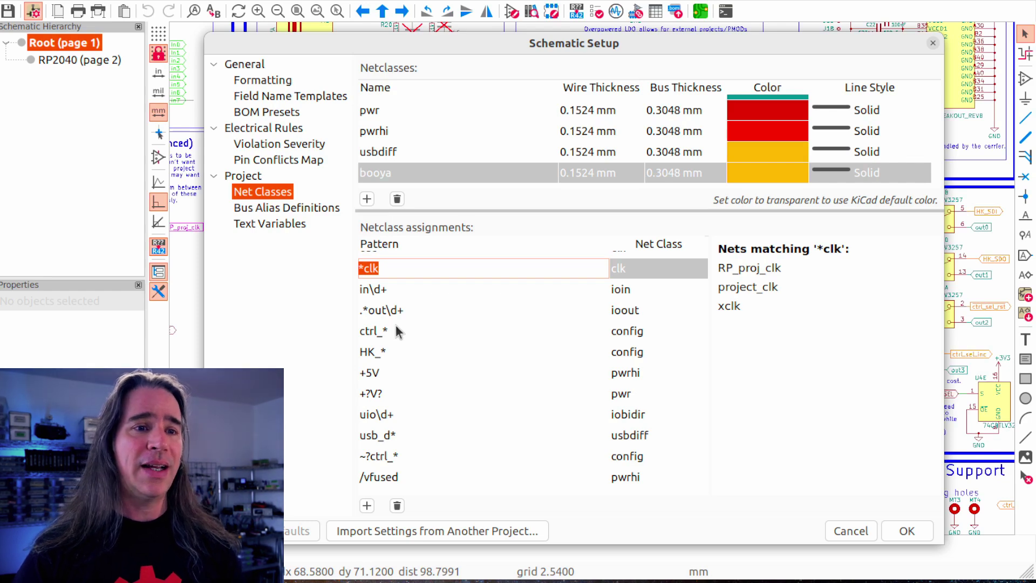
{"action": "left_click", "coordinate": [396, 325]}
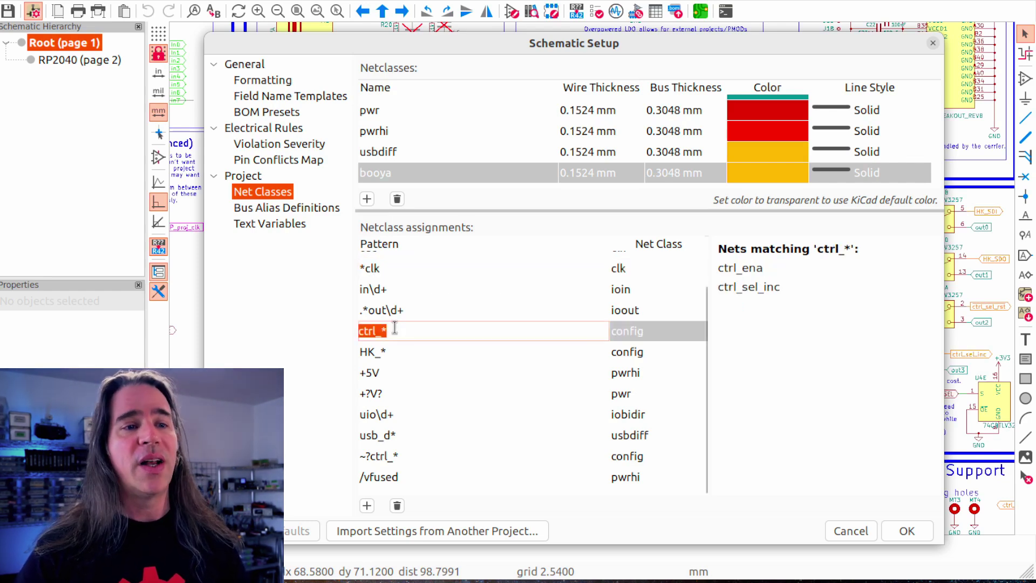
{"action": "left_click", "coordinate": [385, 415]}
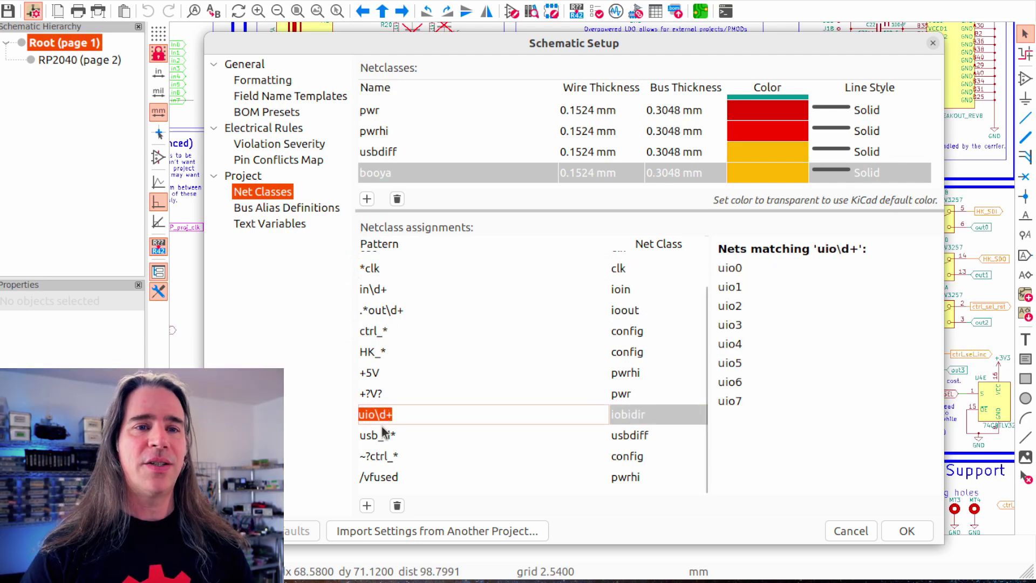
- Add a netclass assignment with the pattern Net-(D* and accept the schematic setup
{"action": "left_click", "coordinate": [368, 504]}
{"action": "type", "text": "Net-"}
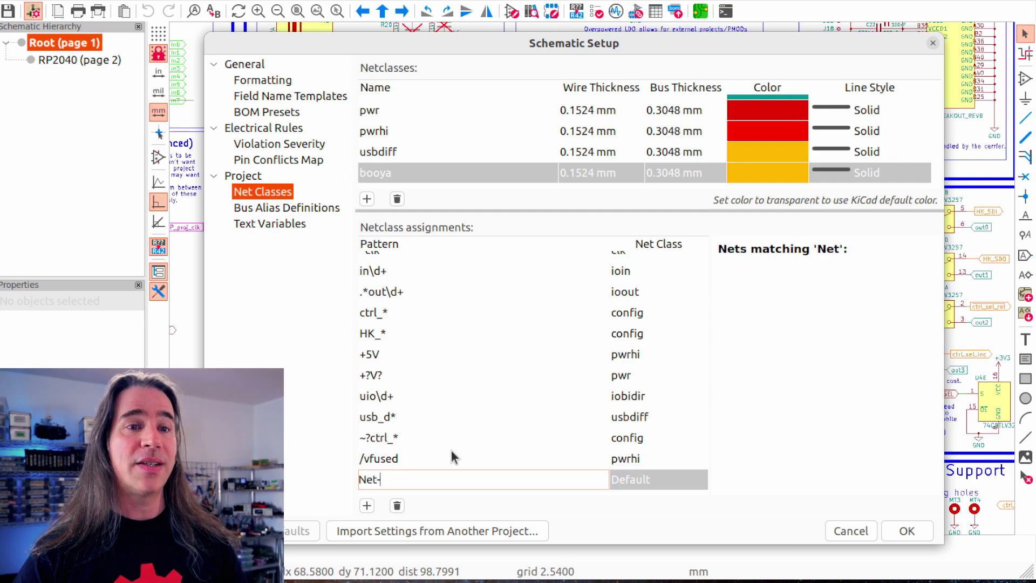
{"action": "type", "text": "(D*"}
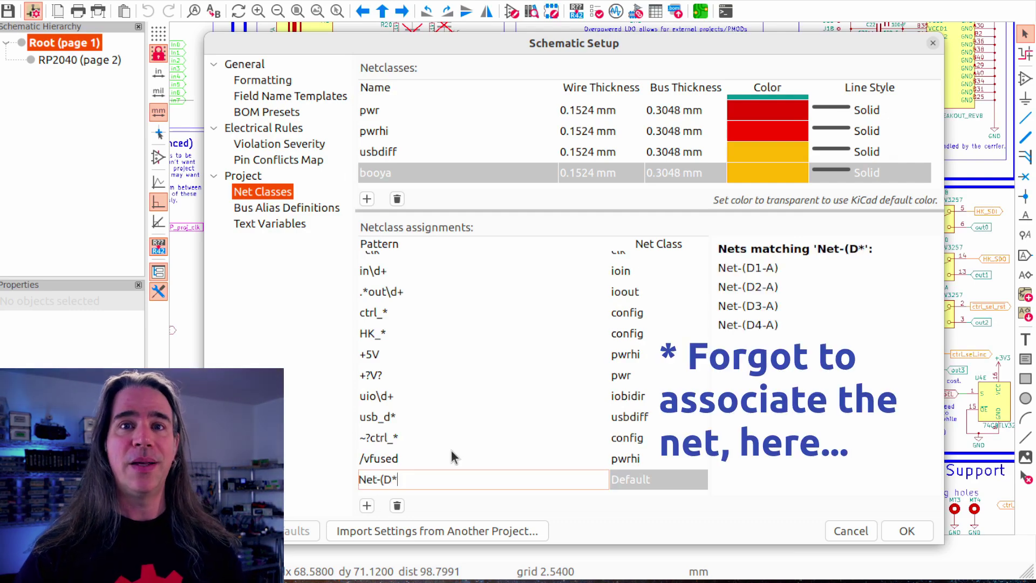
{"action": "left_click", "coordinate": [908, 531]}
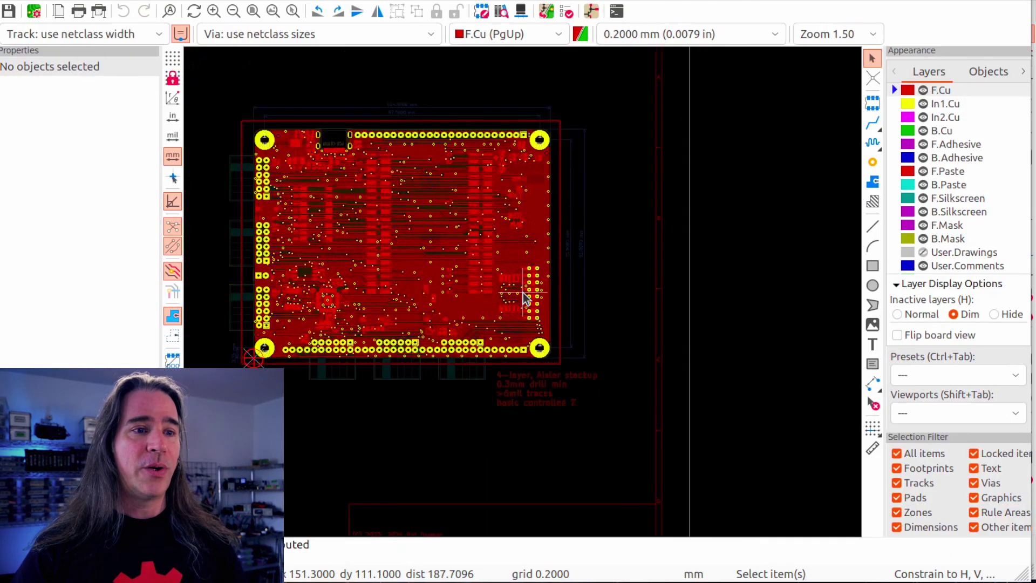
- Set the booya net class's track width to 0.3 mm in the PCB's board setup
{"action": "scroll", "coordinate": [415, 239], "scroll_direction": "down", "scroll_amount": 2}
{"action": "scroll", "coordinate": [532, 289], "scroll_direction": "up", "scroll_amount": 4}
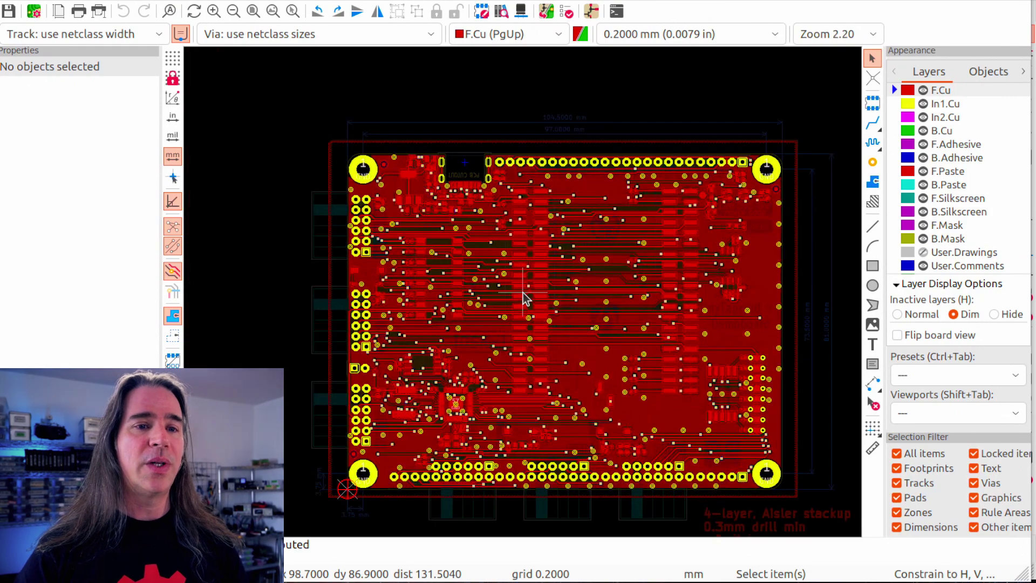
{"action": "left_click", "coordinate": [34, 11]}
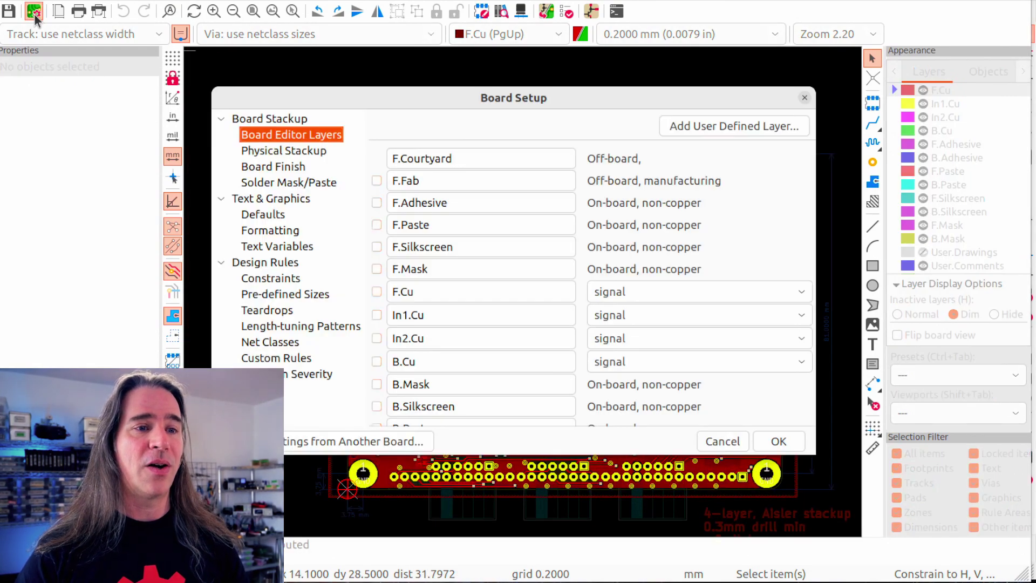
{"action": "left_click", "coordinate": [270, 342]}
{"action": "double_click", "coordinate": [395, 180]}
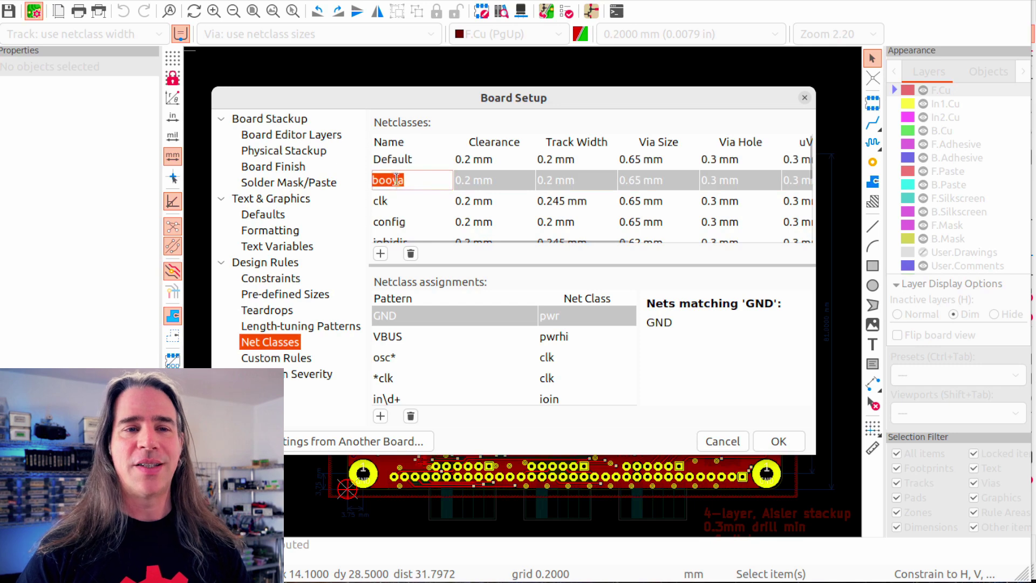
{"action": "double_click", "coordinate": [551, 181]}
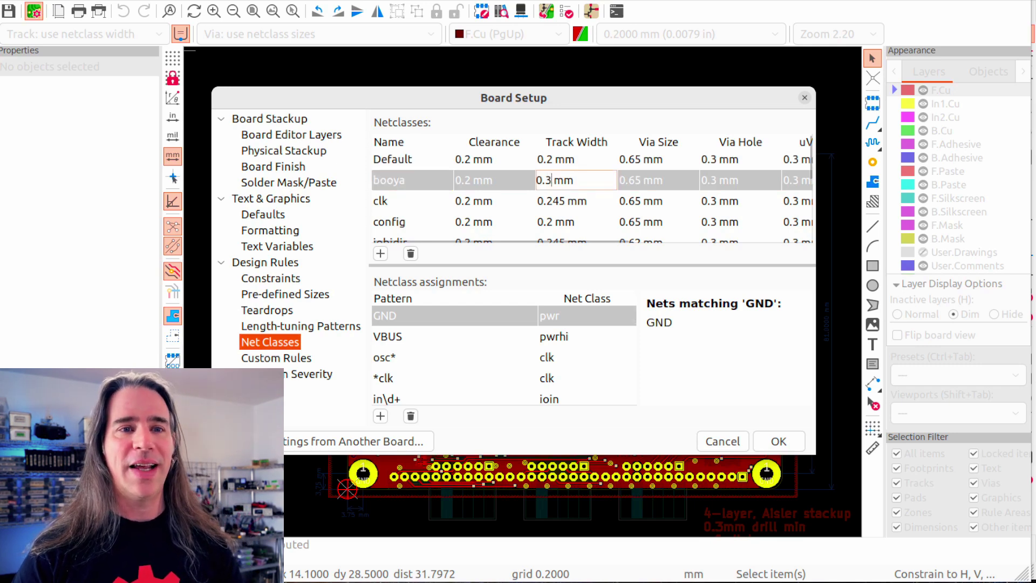
- Assign the Net-(D* pattern to the booya net class and accept the board setup
{"action": "scroll", "coordinate": [487, 385], "scroll_direction": "down", "scroll_amount": 3}
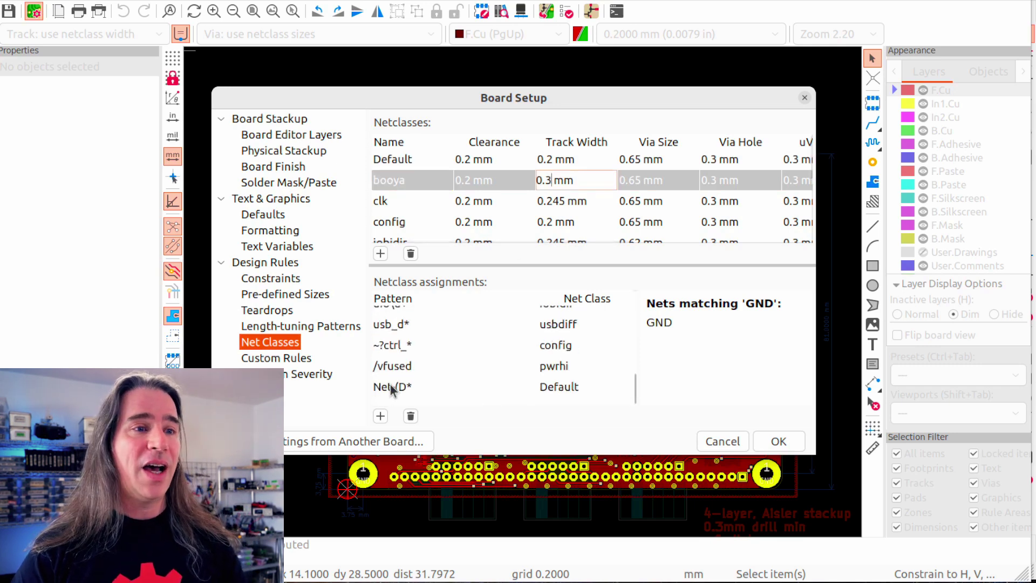
{"action": "double_click", "coordinate": [488, 386]}
{"action": "left_click", "coordinate": [595, 388]}
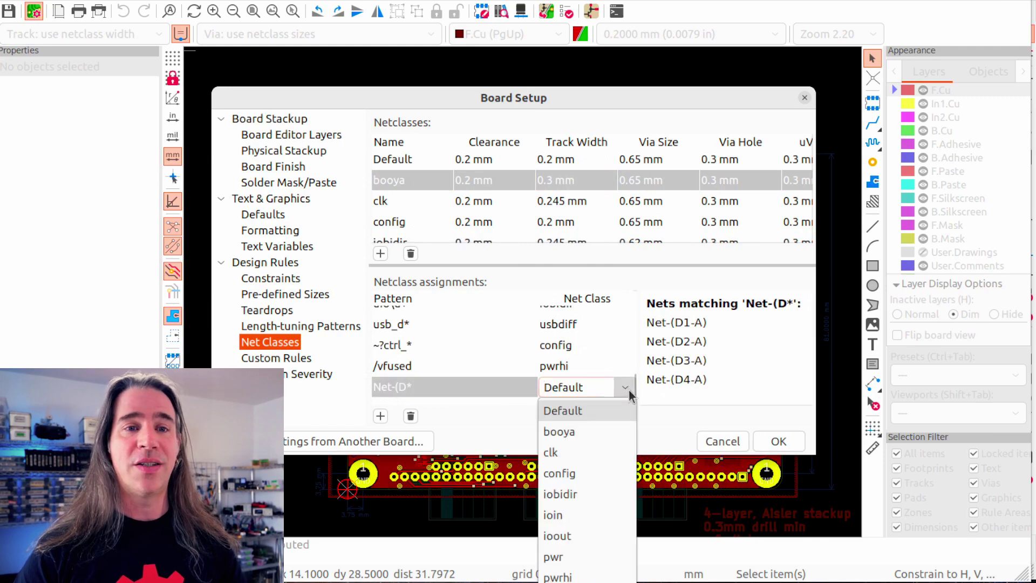
{"action": "left_click", "coordinate": [595, 430]}
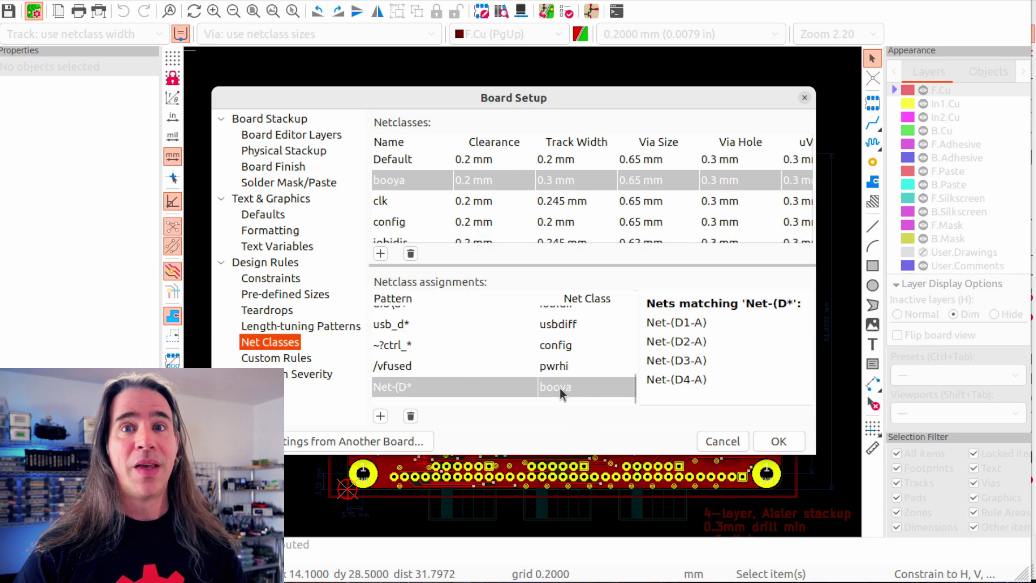
{"action": "left_click", "coordinate": [787, 446]}
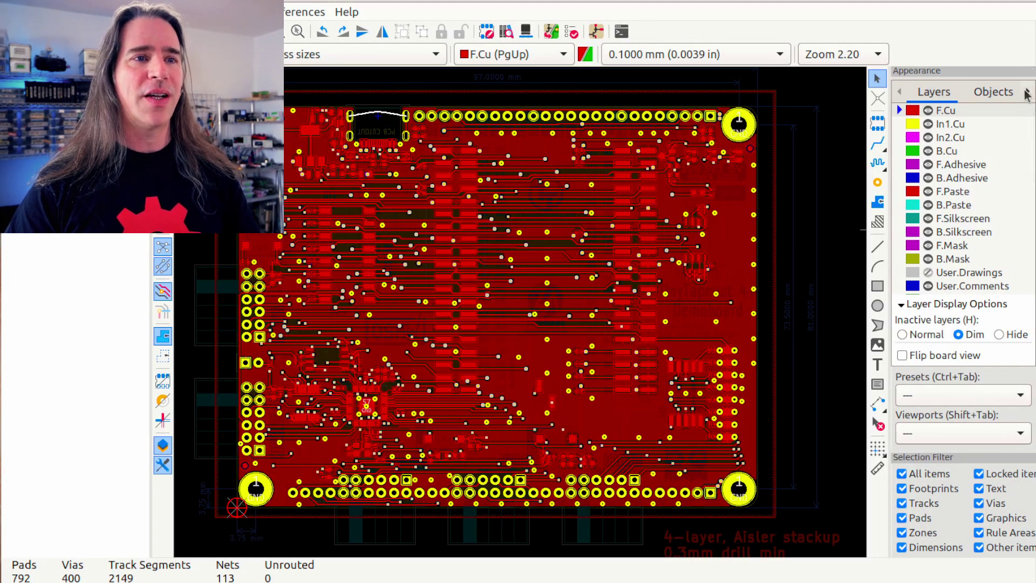
- Set the booya net class colour to the defined colour Orange 4 in the PCB editor's appearance settings
{"action": "left_click", "coordinate": [1028, 93]}
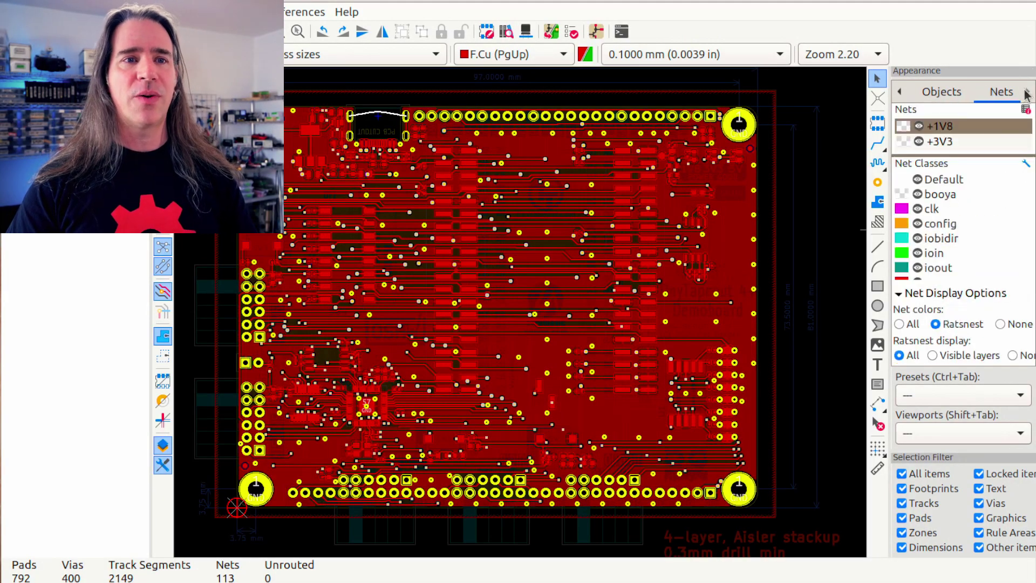
{"action": "double_click", "coordinate": [901, 196]}
{"action": "left_click", "coordinate": [335, 142]}
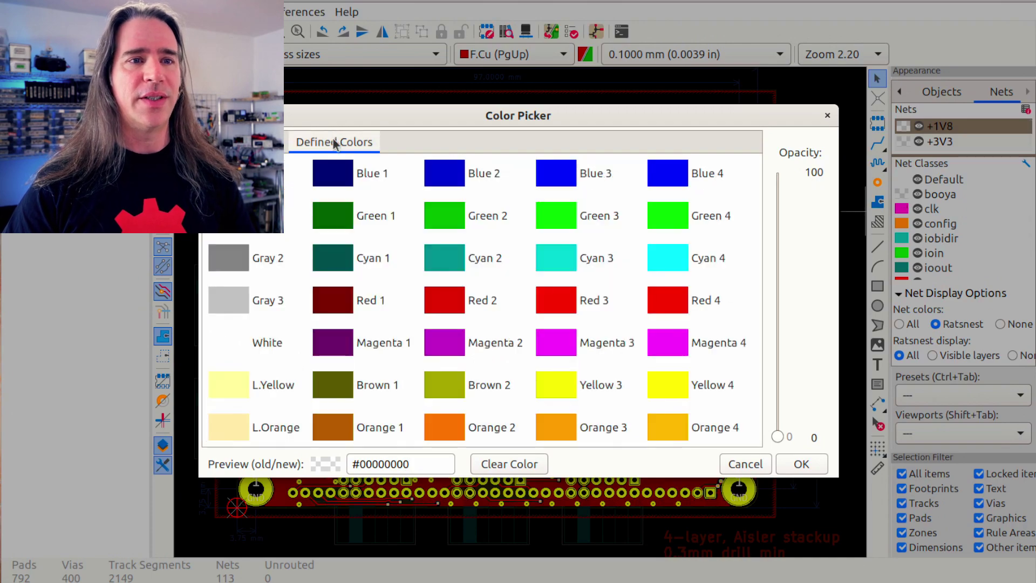
{"action": "double_click", "coordinate": [661, 425]}
- Apply net colours to all board items, show copper zones as outlines only, and fit the board in view
{"action": "left_click", "coordinate": [900, 324]}
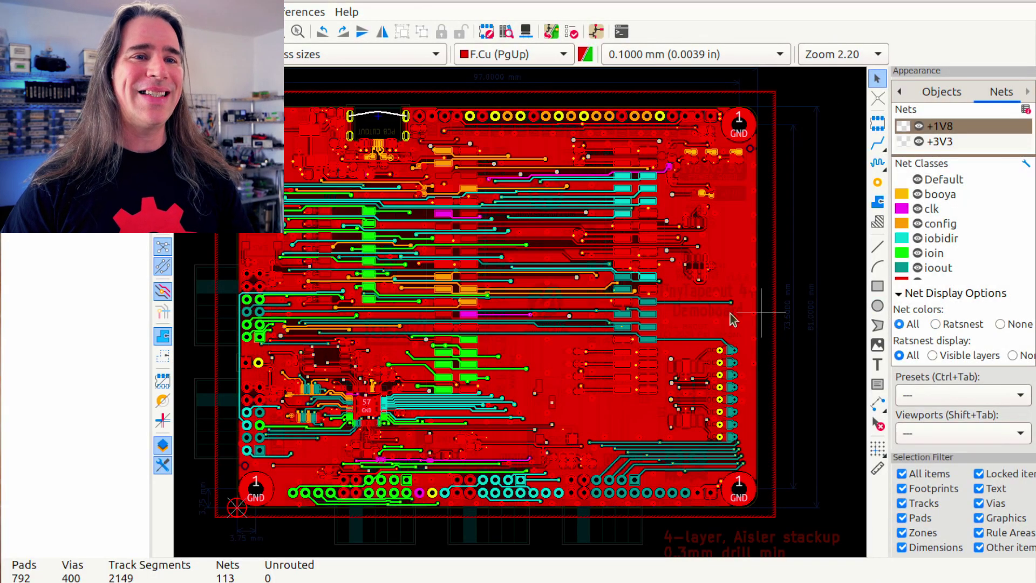
{"action": "left_click", "coordinate": [162, 357]}
{"action": "key", "text": "Home"}
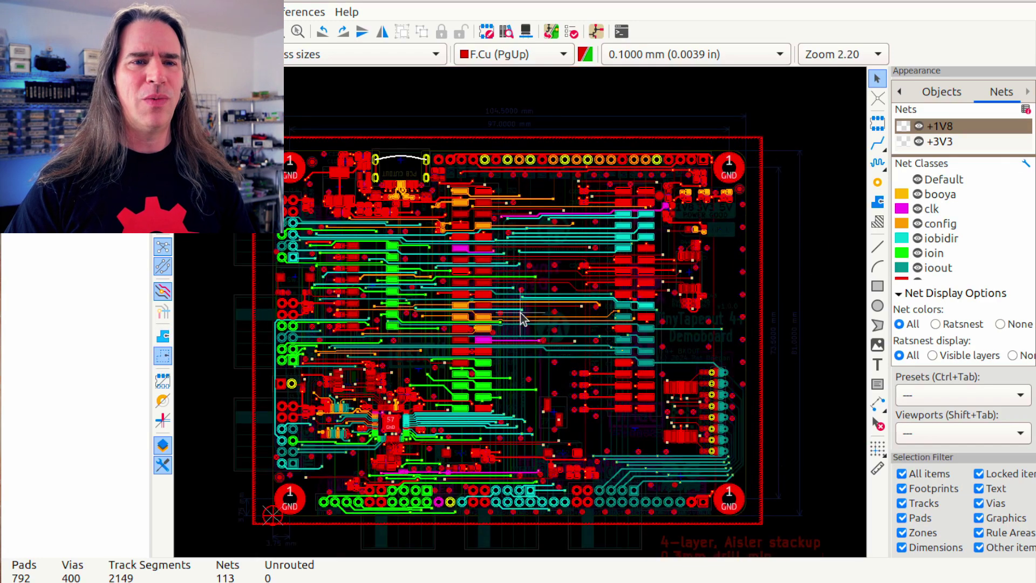
{"action": "key", "text": "ctrl+h"}
{"action": "key", "text": "ctrl+h"}
{"action": "key", "text": "ctrl+h"}
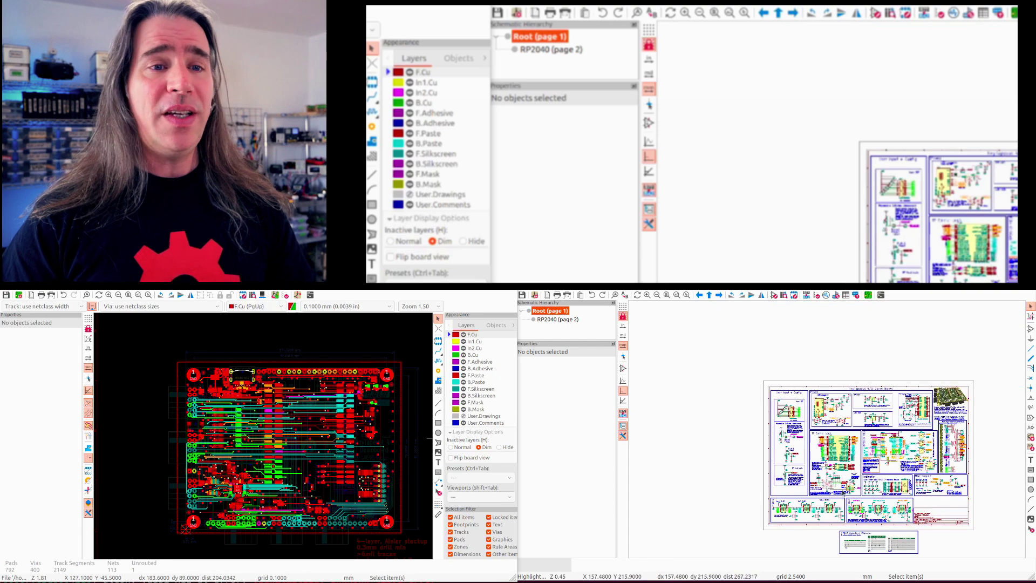
- Select the Caravel flash and CMOS oscillator circuitry in the schematic and try to move its footprints on the board
{"action": "scroll", "coordinate": [705, 362], "scroll_direction": "up", "scroll_amount": 3}
{"action": "left_click_drag", "start_coordinate": [722, 362], "coordinate": [883, 464]}
{"action": "key", "text": "m"}
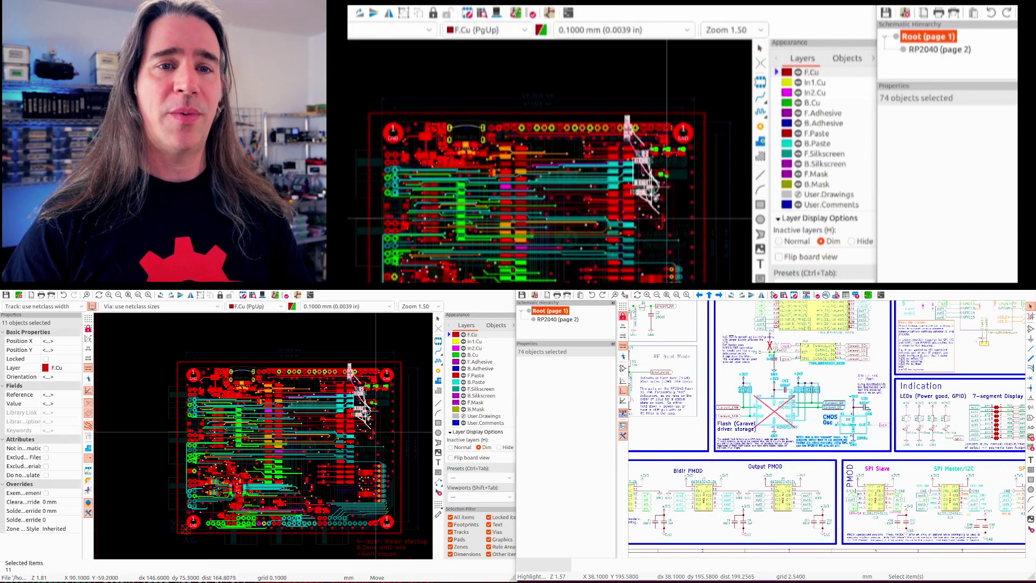
{"action": "left_click", "coordinate": [368, 418]}
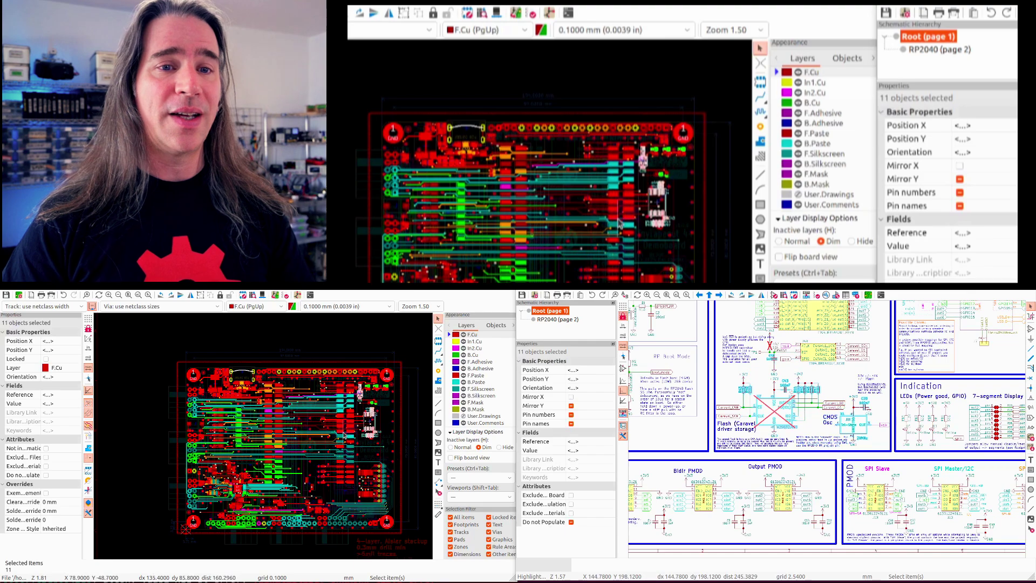
- Select the 7-segment display circuit in the schematic and try to move its footprints on the board
{"action": "scroll", "coordinate": [801, 412], "scroll_direction": "down", "scroll_amount": 5}
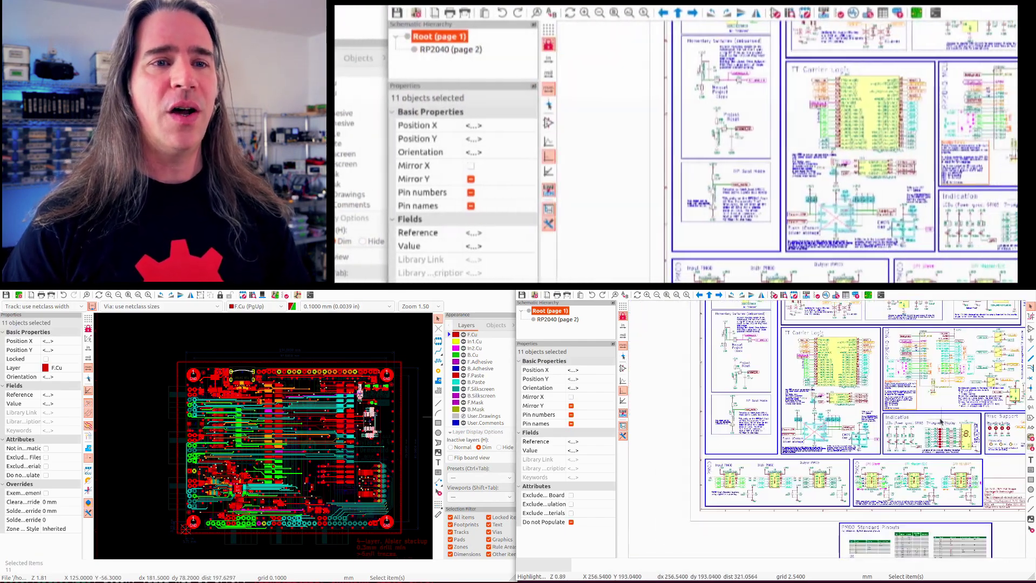
{"action": "left_click_drag", "start_coordinate": [925, 421], "coordinate": [978, 453]}
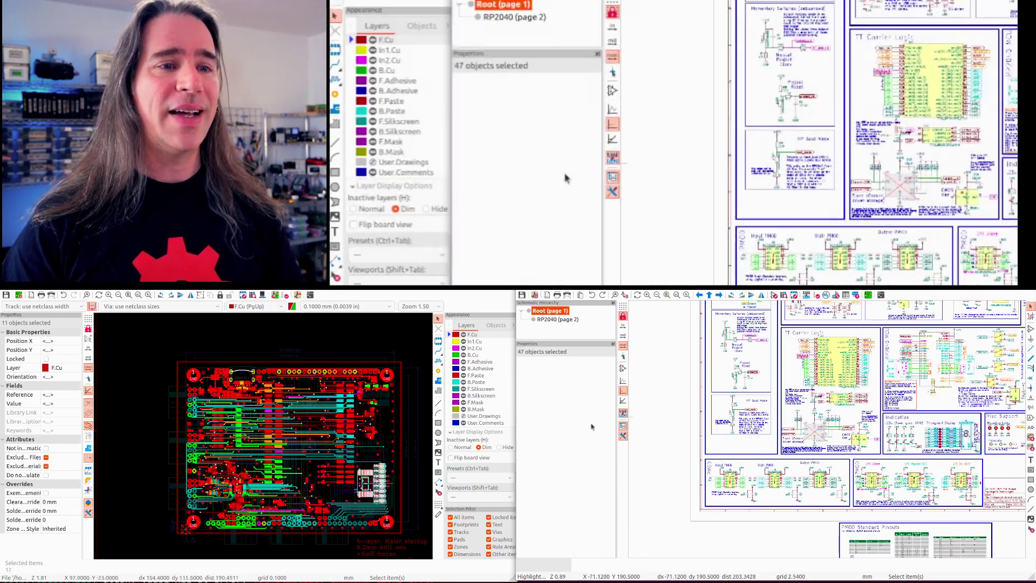
{"action": "key", "text": "m"}
{"action": "left_click", "coordinate": [374, 501]}
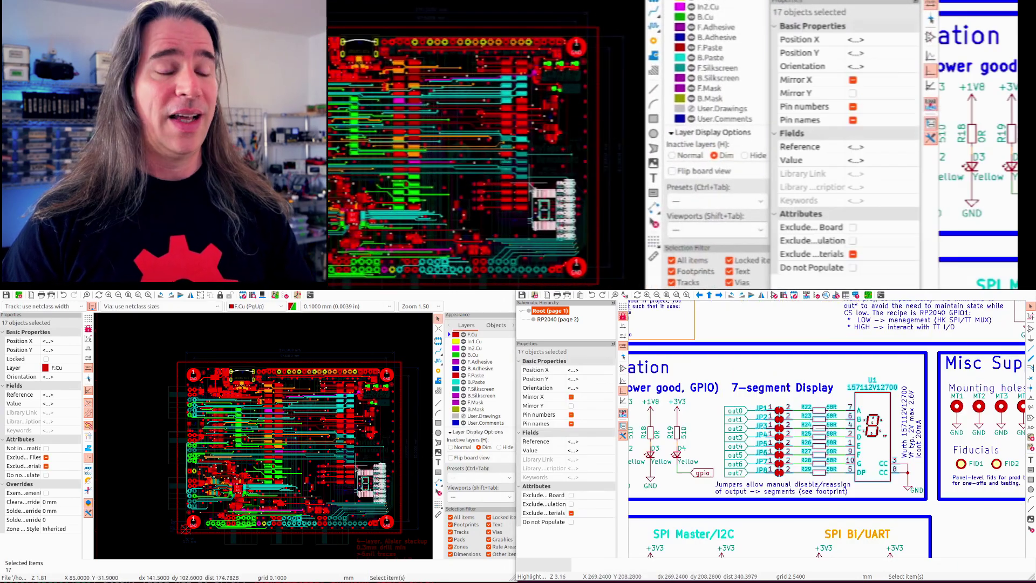
- Open the hotkey preferences and filter the command list for the apostrophe (') hotkey
{"action": "scroll", "coordinate": [375, 501], "scroll_direction": "up", "scroll_amount": 5}
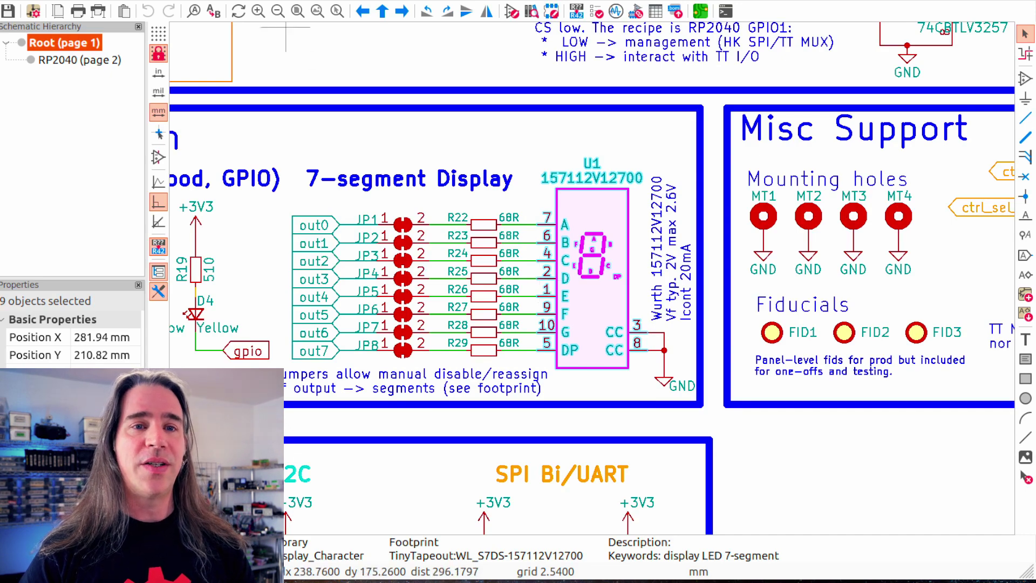
{"action": "left_click", "coordinate": [232, 1]}
{"action": "left_click", "coordinate": [262, 45]}
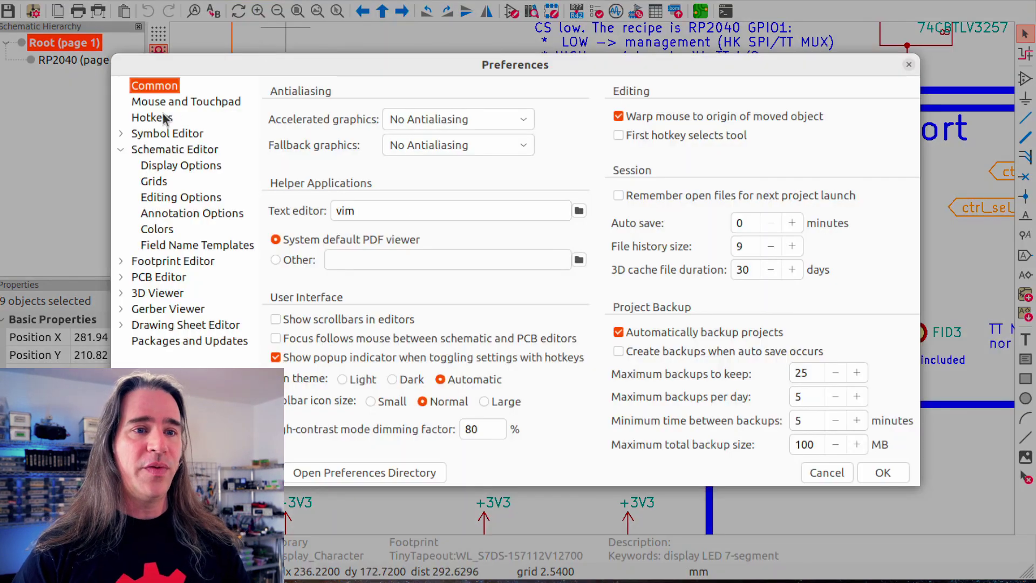
{"action": "left_click", "coordinate": [161, 118]}
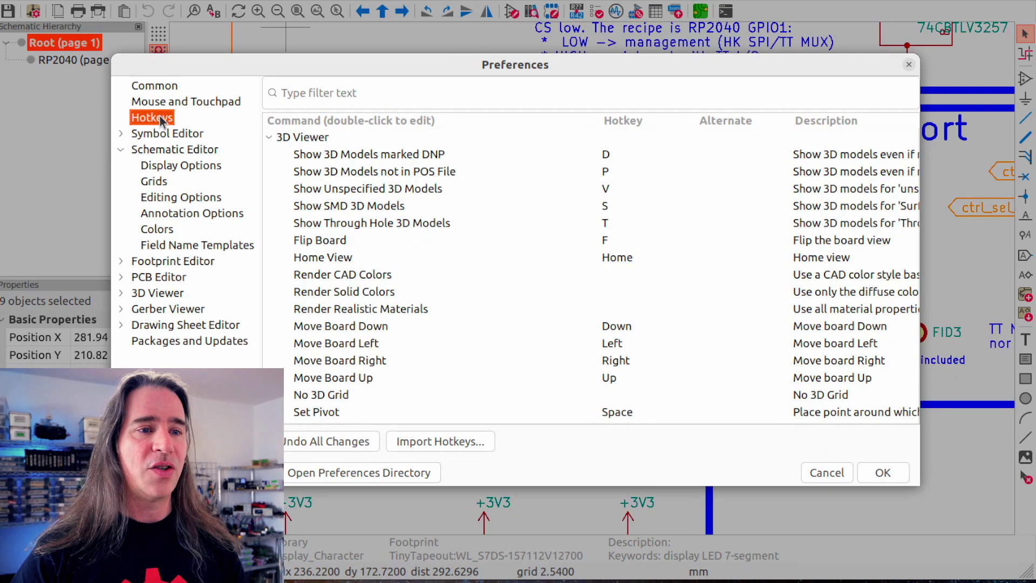
{"action": "left_click", "coordinate": [305, 98]}
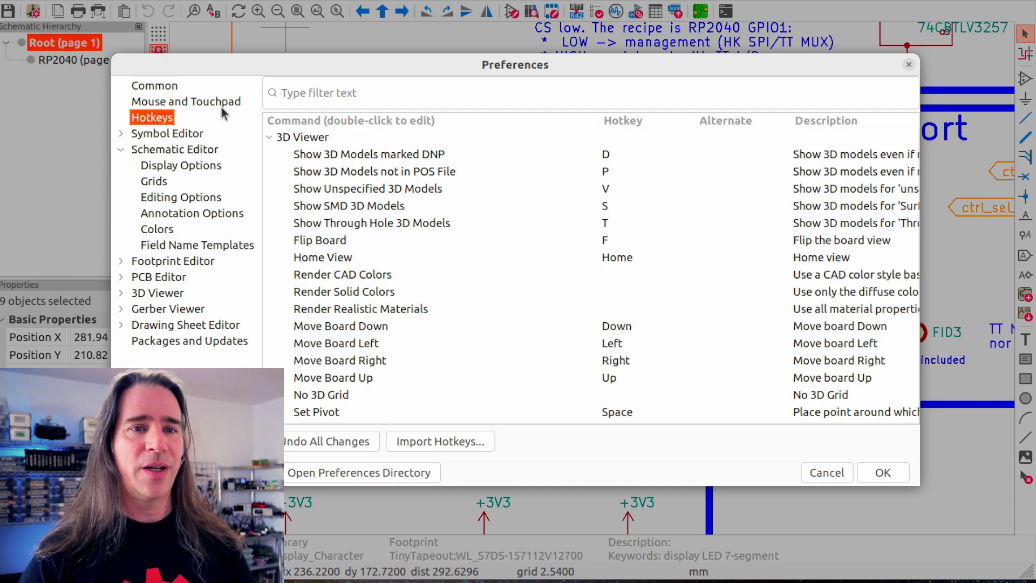
{"action": "left_click", "coordinate": [304, 98]}
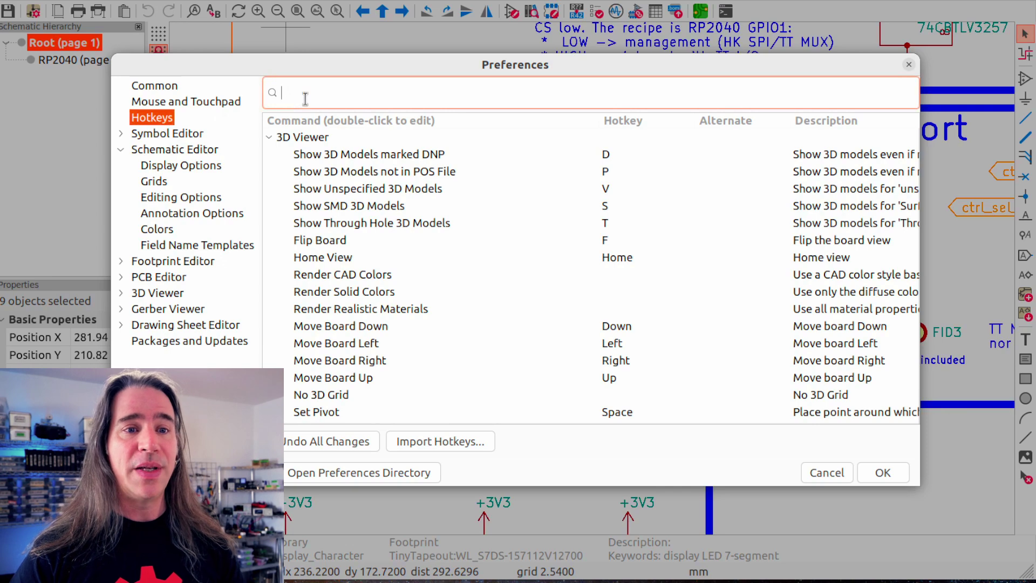
{"action": "type", "text": "'"}
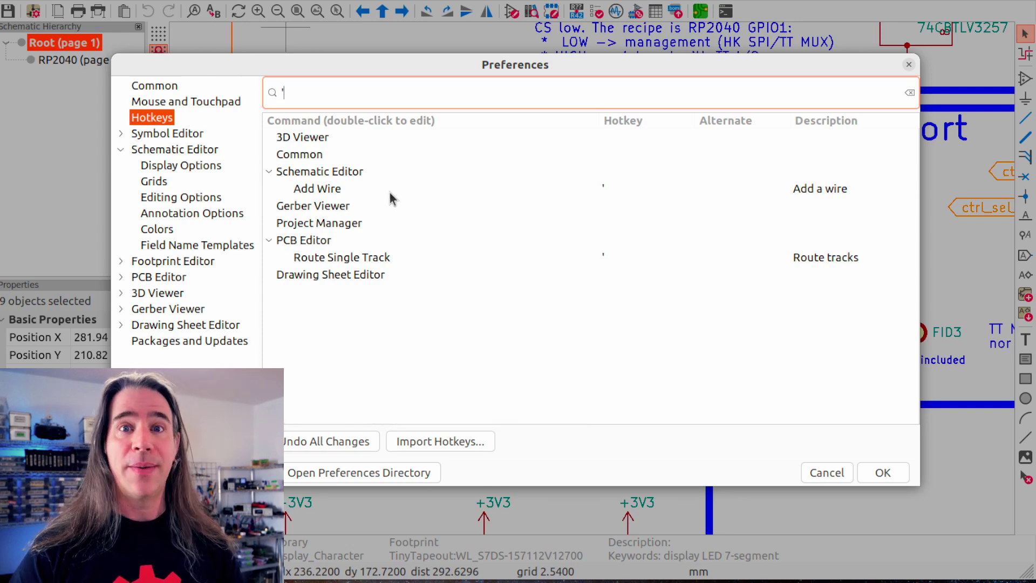
- Filter the hotkey list by "dup" and, as a second search, by "1" to examine the assigned commands
{"action": "key", "text": "BackSpace"}
{"action": "type", "text": "dup"}
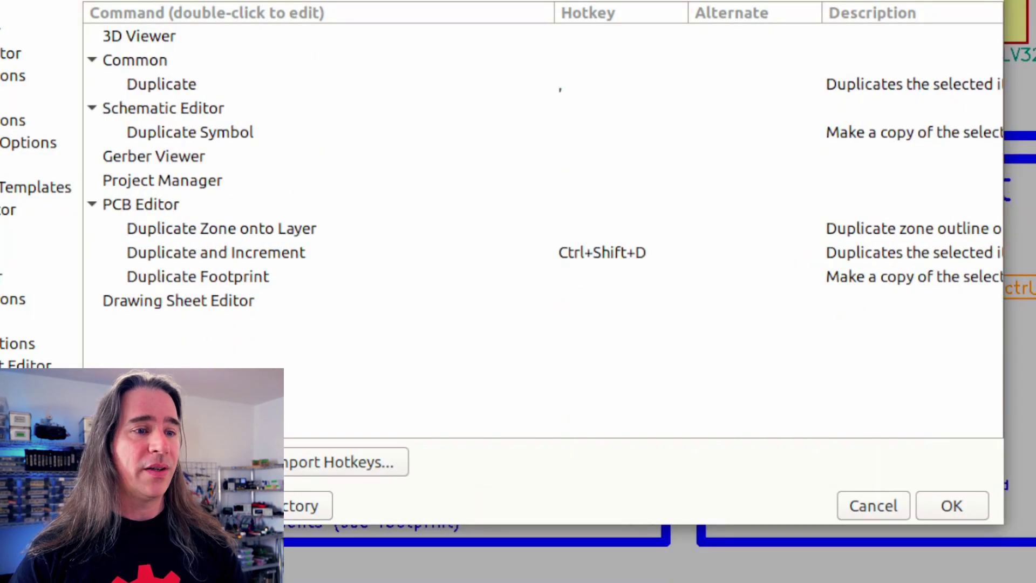
{"action": "key", "text": "BackSpace"}
{"action": "key", "text": "BackSpace"}
{"action": "key", "text": "BackSpace"}
{"action": "type", "text": "1"}
{"action": "scroll", "coordinate": [630, 204], "scroll_direction": "down", "scroll_amount": 5}
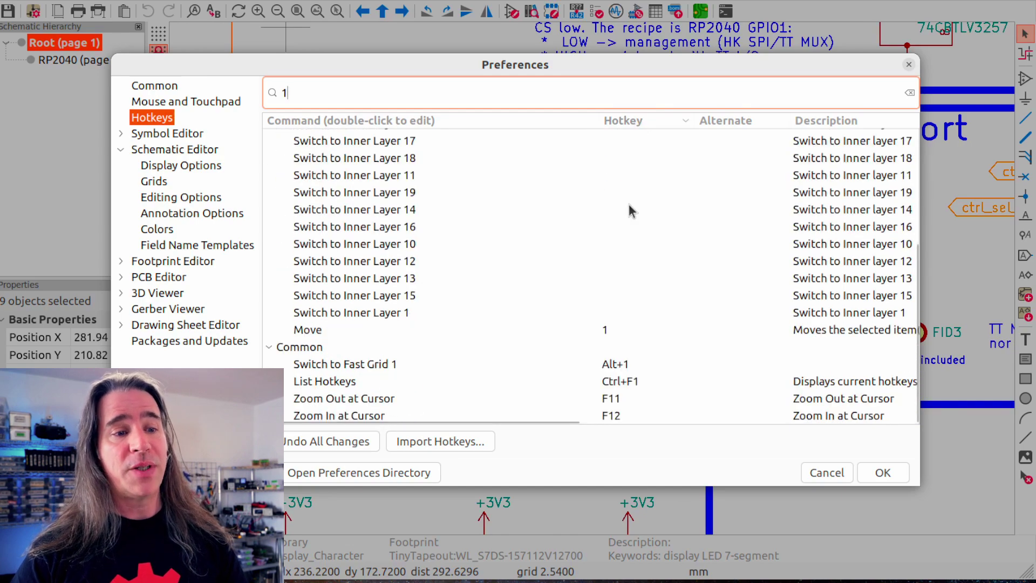
- Search the hotkeys for "`" and "Tab", and examine the Drag commands of the PCB and schematic editors
{"action": "key", "text": "BackSpace"}
{"action": "type", "text": "`"}
{"action": "key", "text": "BackSpace"}
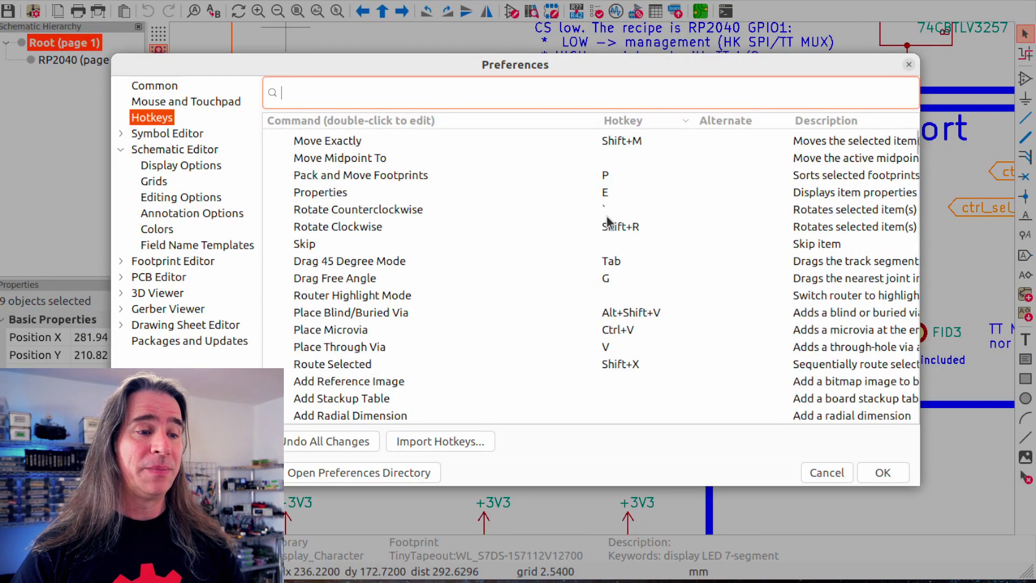
{"action": "type", "text": "Tab"}
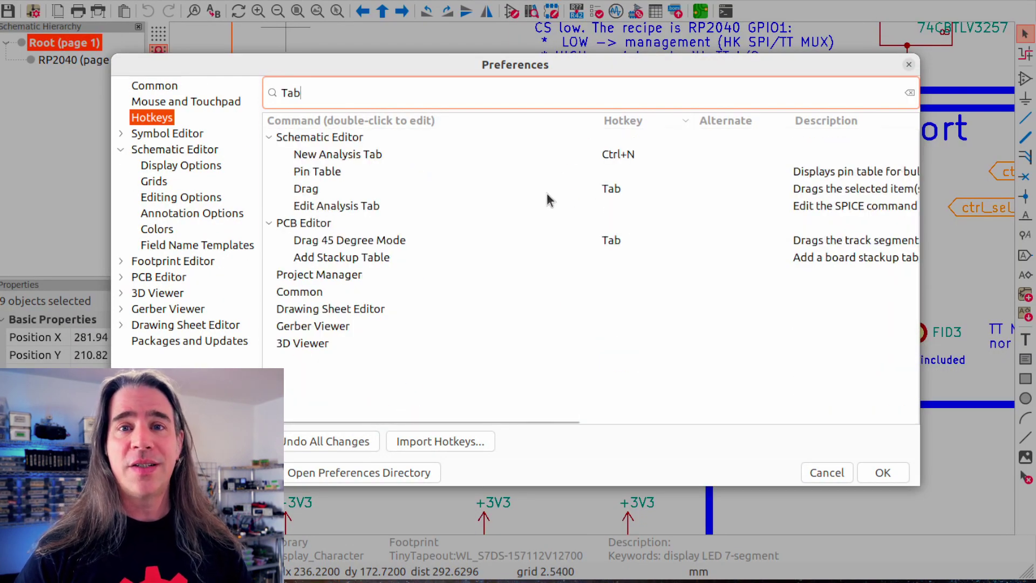
{"action": "left_click", "coordinate": [402, 240]}
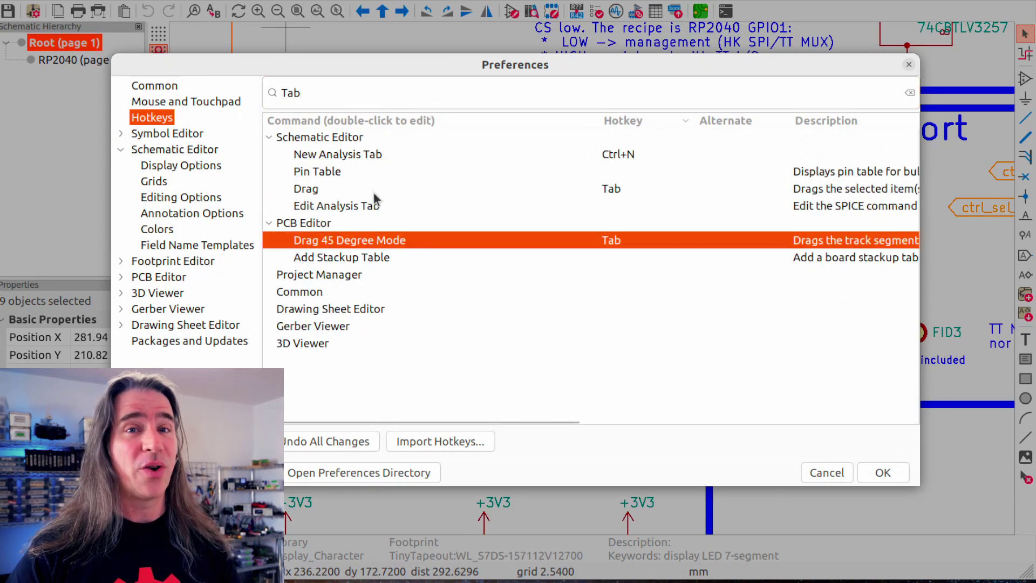
{"action": "left_click", "coordinate": [361, 189]}
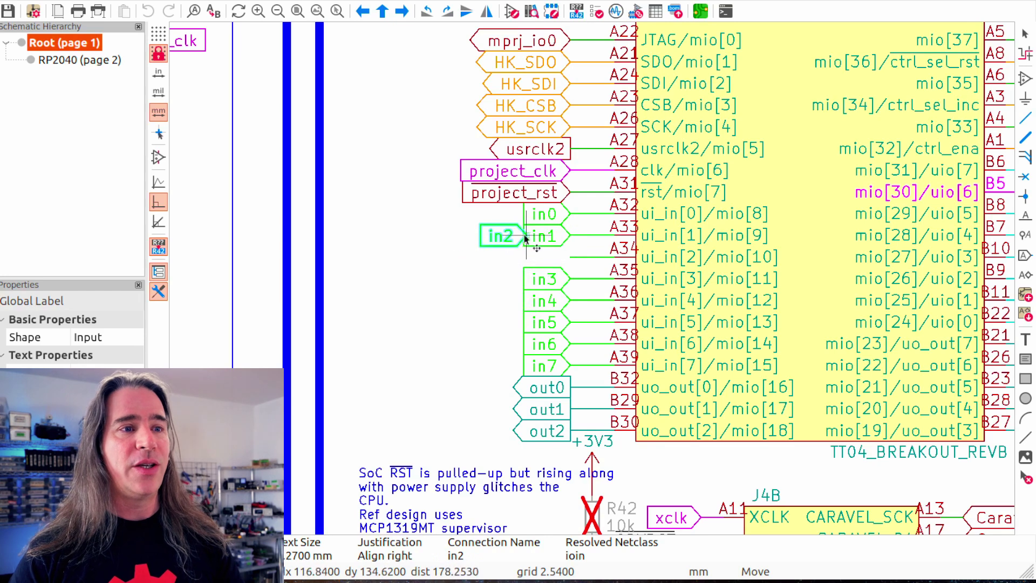
- Place the moved in2 global label on the wire of the ui_in[2]/mio[10] pin of J4C
{"action": "left_click", "coordinate": [511, 258]}
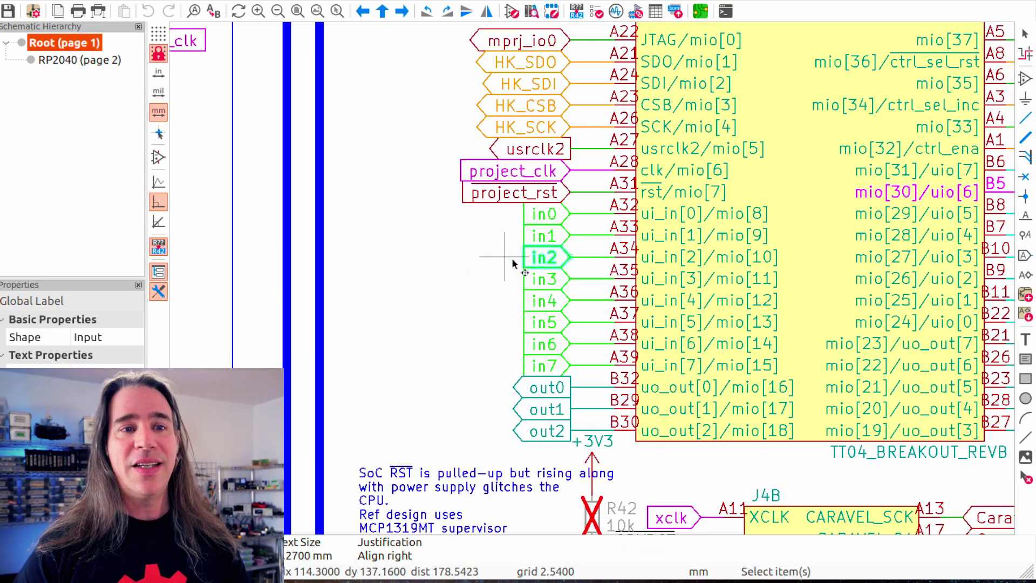
{"action": "scroll", "coordinate": [583, 204], "scroll_direction": "down", "scroll_amount": 3}
{"action": "scroll", "coordinate": [585, 203], "scroll_direction": "up", "scroll_amount": 2}
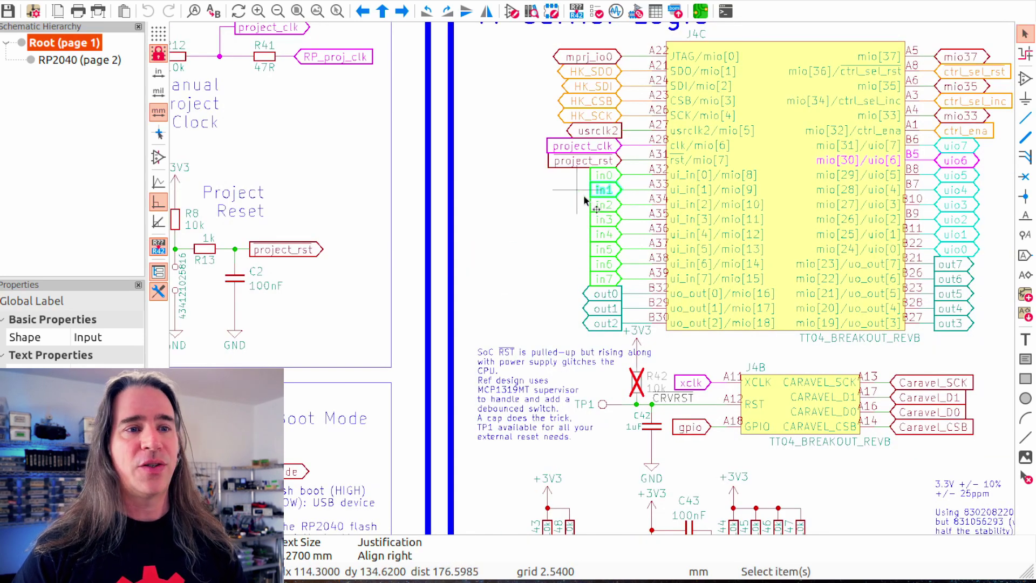
- Examine the grid sizes offered for the in1 label and the schematic editor's grid override preferences
{"action": "right_click", "coordinate": [585, 201]}
{"action": "mouse_move", "coordinate": [681, 565]}
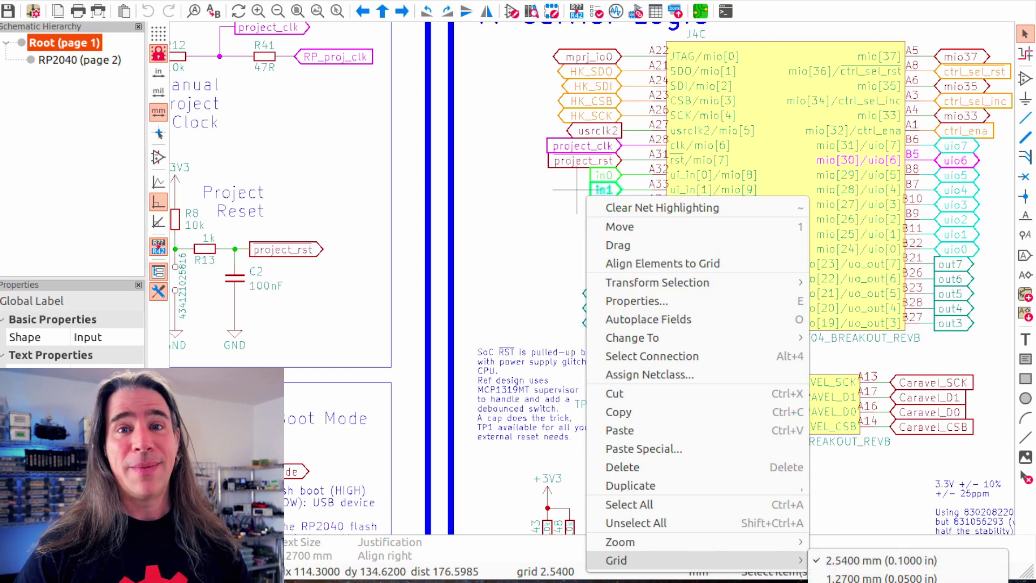
{"action": "key", "text": "Escape"}
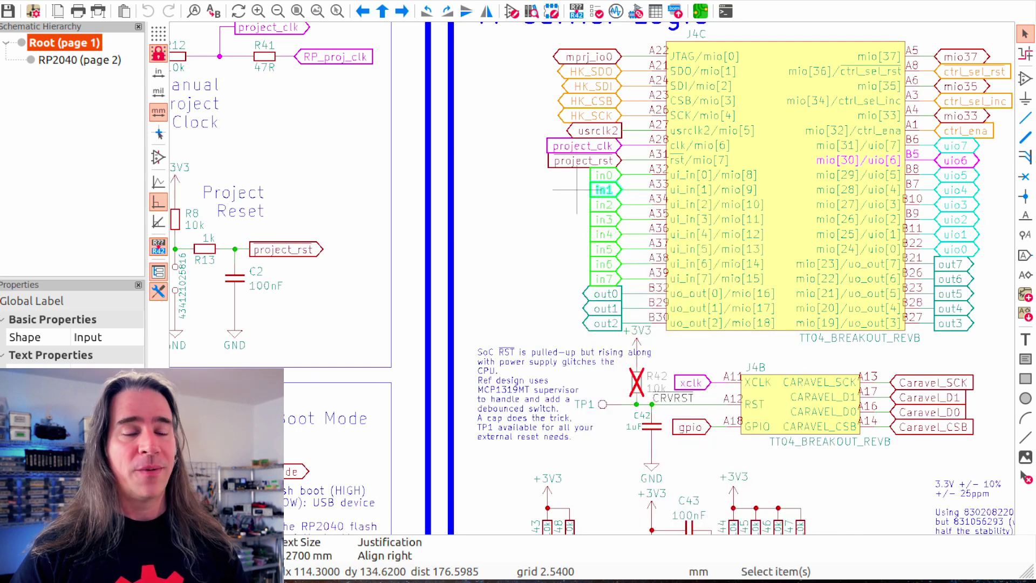
{"action": "left_click", "coordinate": [254, 2]}
{"action": "left_click", "coordinate": [265, 52]}
{"action": "left_click", "coordinate": [161, 182]}
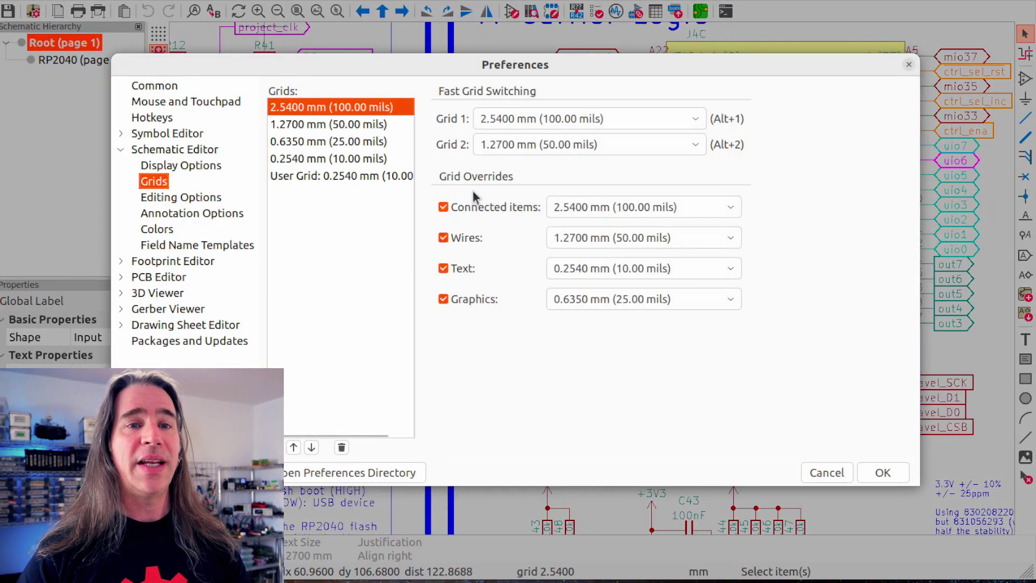
{"action": "key", "text": "Escape"}
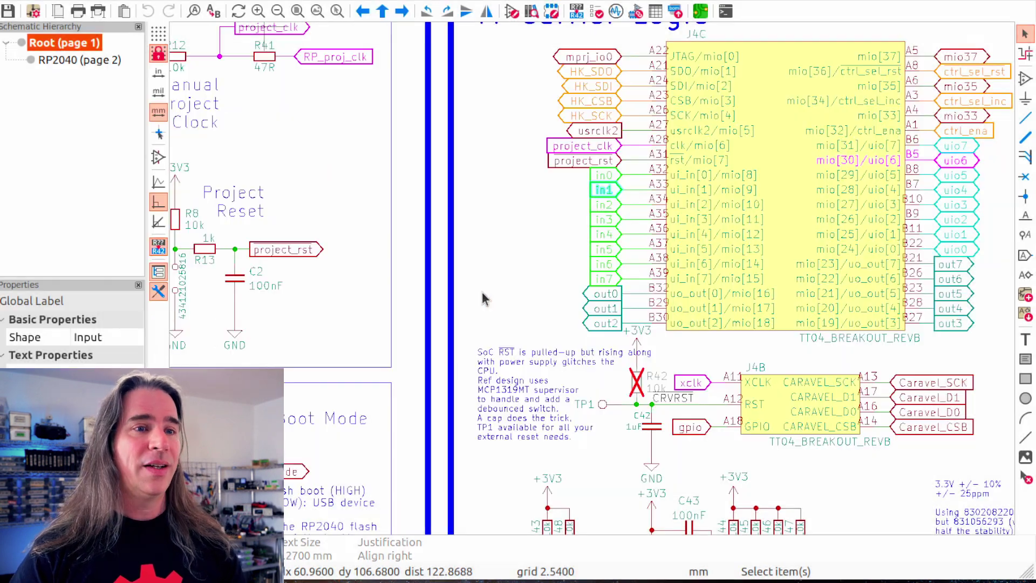
- Add a text item reading "|-hello-" in the empty area beside the J4C connector's labels
{"action": "key", "text": "t"}
{"action": "left_click", "coordinate": [484, 298]}
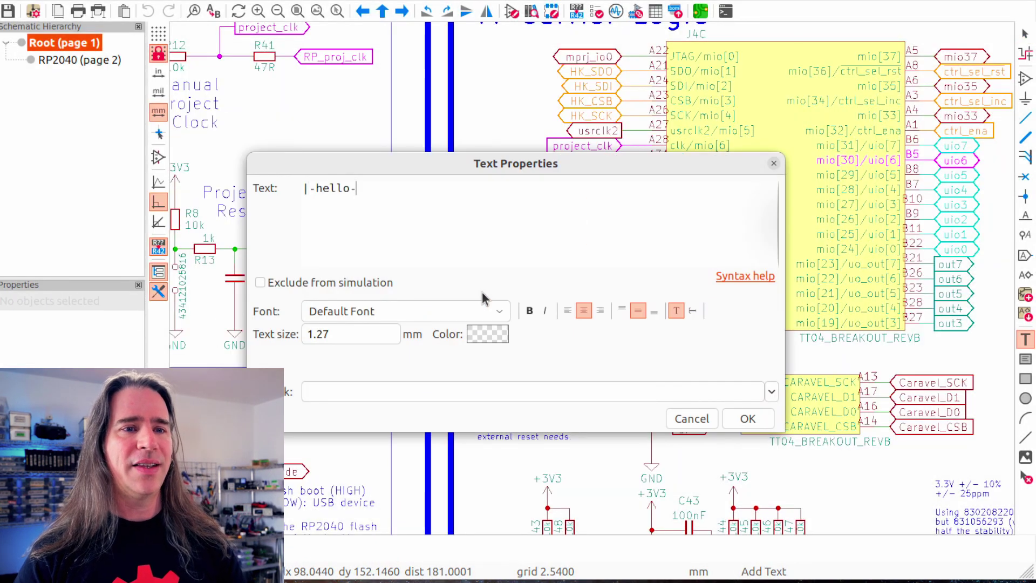
{"action": "key", "text": "Return"}
{"action": "scroll", "coordinate": [590, 274], "scroll_direction": "up", "scroll_amount": 5}
{"action": "key", "text": "r"}
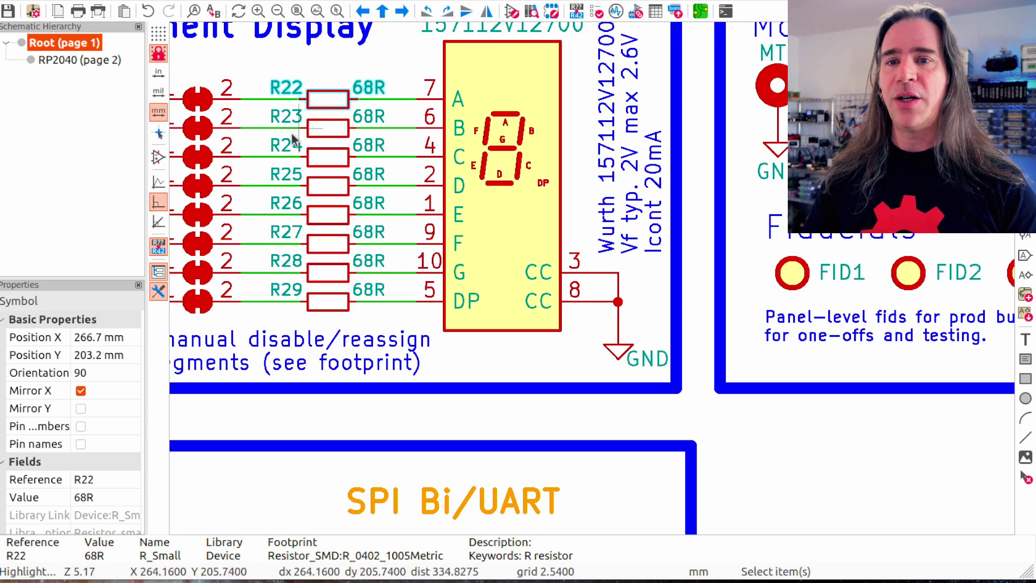
- Enlarge the properties view and inspect the properties of resistors R23, R24 and R25 one after another
{"action": "left_click_drag", "start_coordinate": [94, 277], "coordinate": [94, 79]}
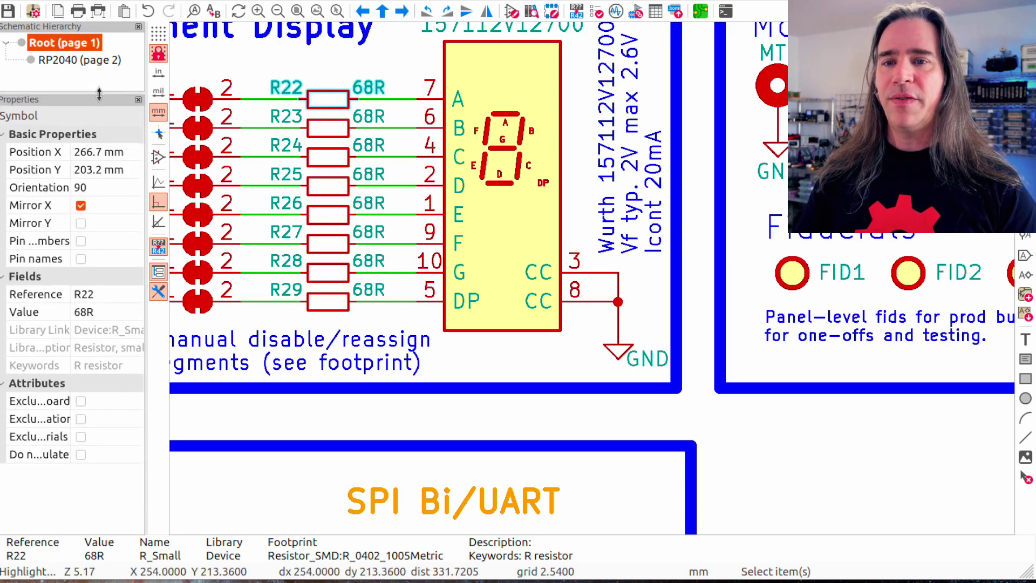
{"action": "left_click_drag", "start_coordinate": [100, 94], "coordinate": [102, 103]}
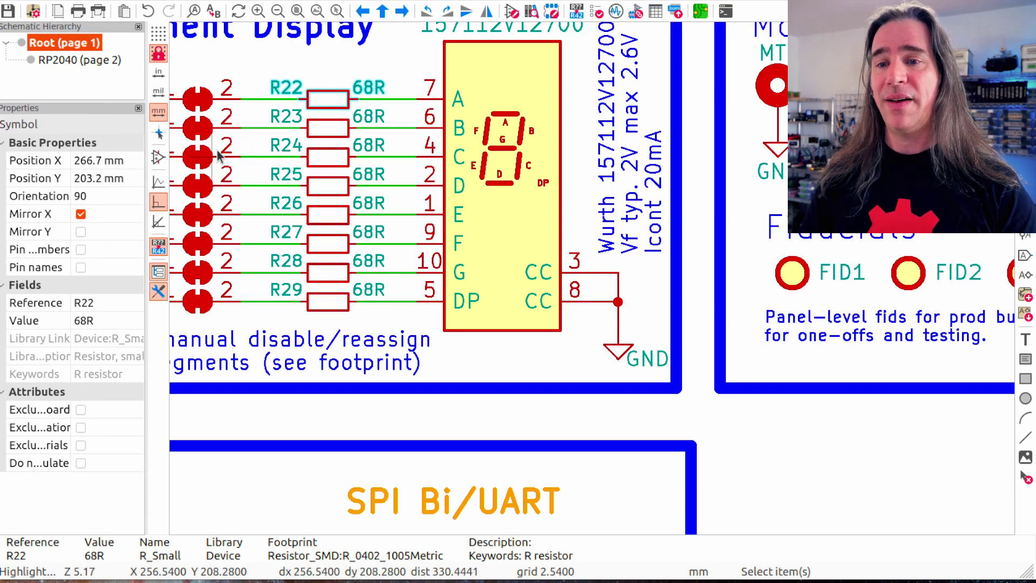
{"action": "left_click", "coordinate": [339, 140]}
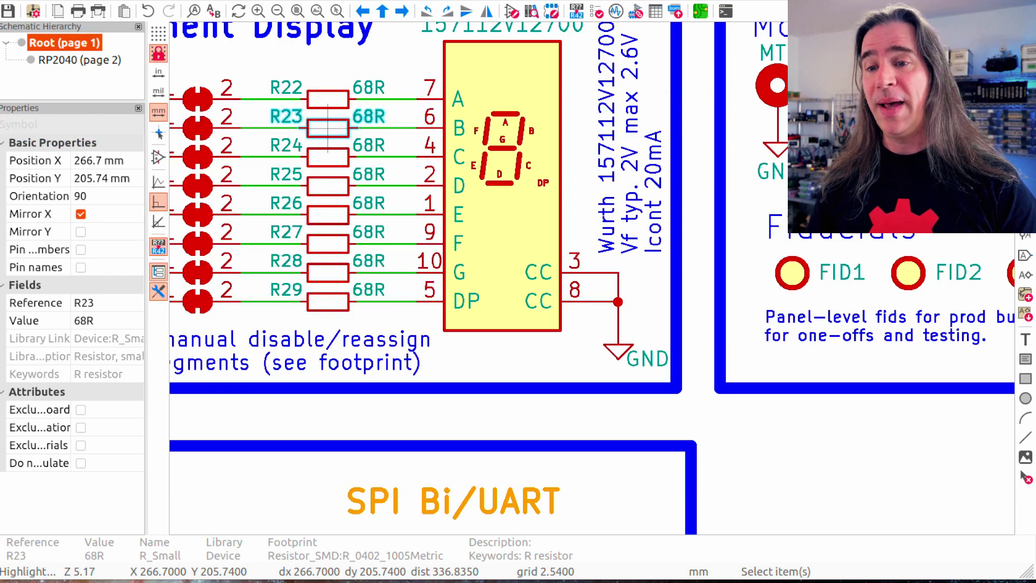
{"action": "left_click", "coordinate": [335, 162]}
{"action": "left_click", "coordinate": [326, 193]}
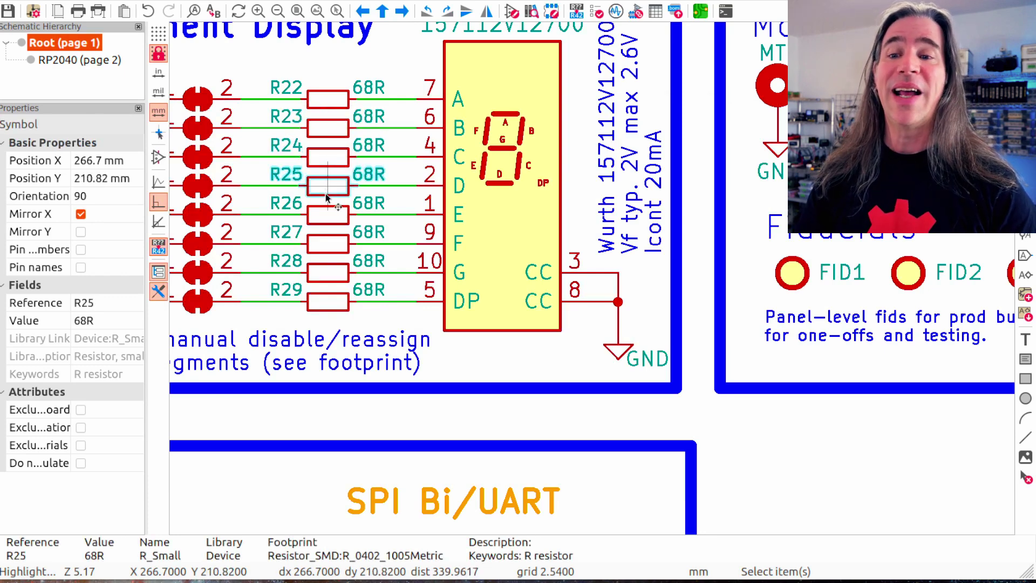
{"action": "key", "text": "Escape"}
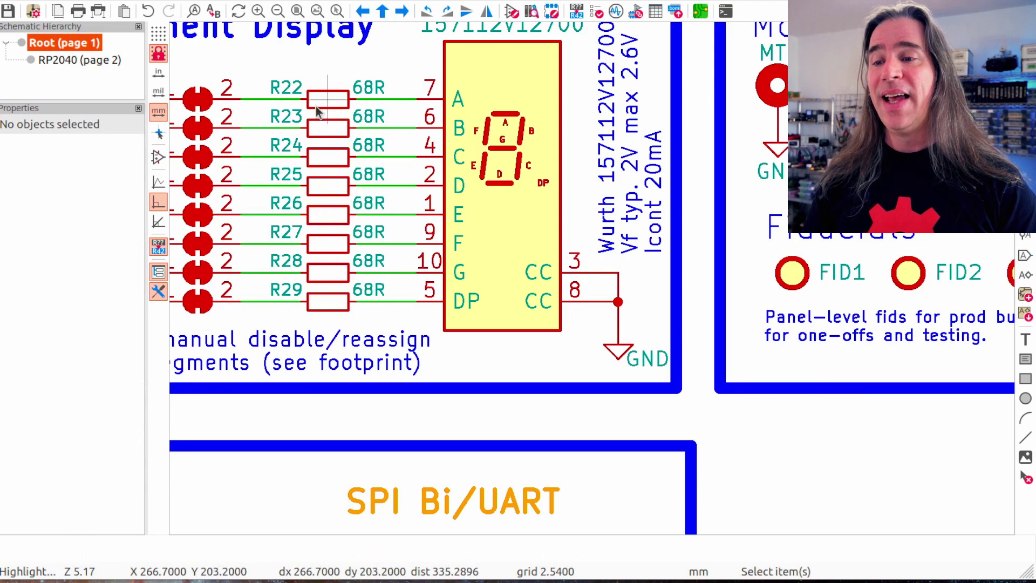
- Open resistor R26's full symbol properties, examine its MPN field name and value, and close them
{"action": "double_click", "coordinate": [330, 215]}
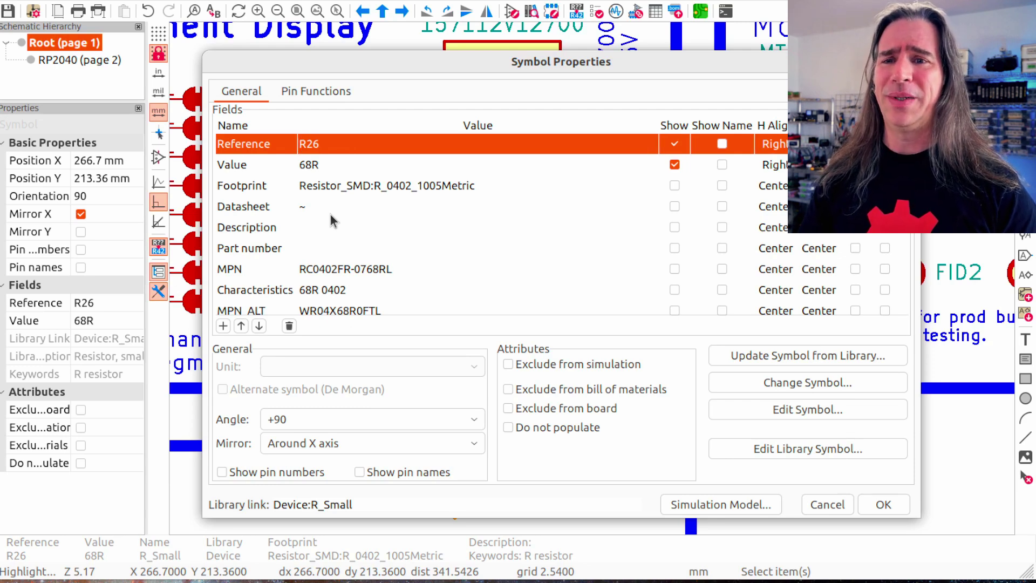
{"action": "scroll", "coordinate": [330, 214], "scroll_direction": "down", "scroll_amount": 3}
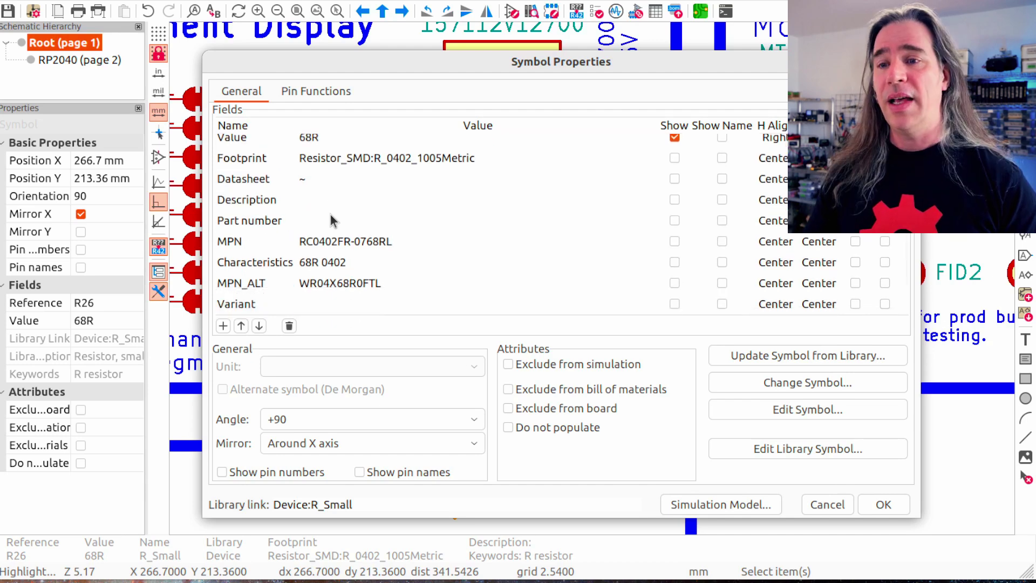
{"action": "left_click", "coordinate": [271, 215]}
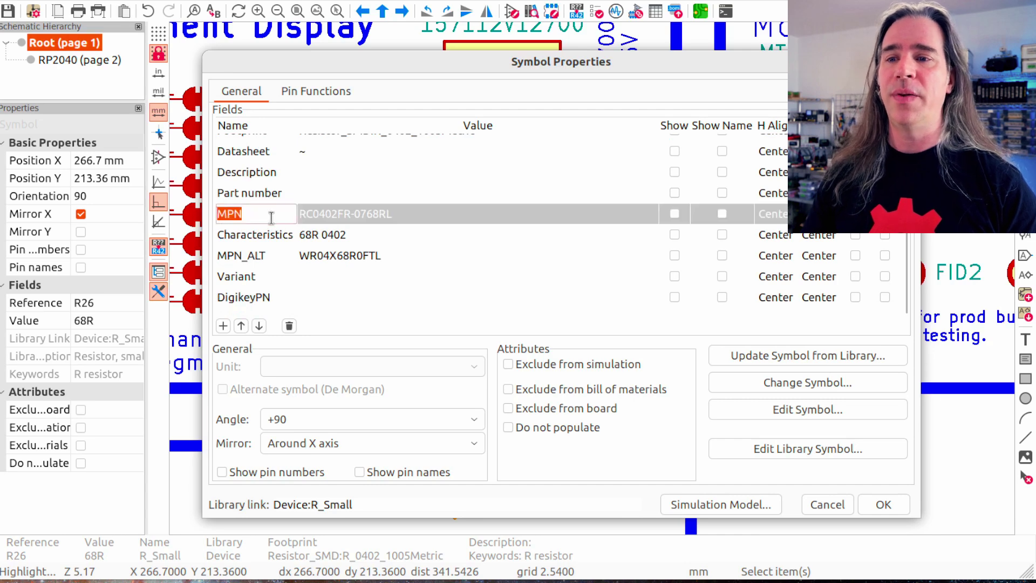
{"action": "left_click", "coordinate": [327, 214]}
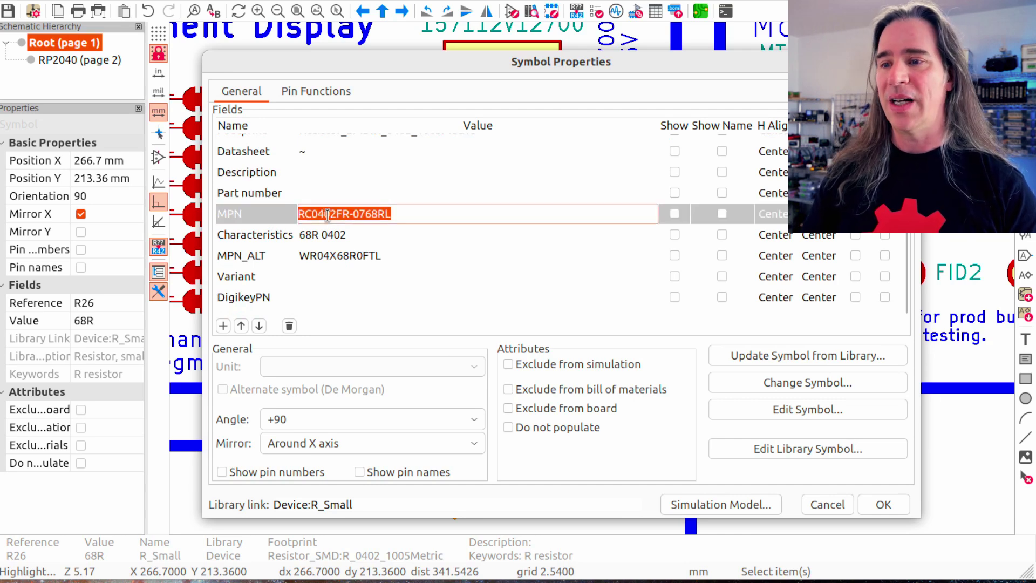
{"action": "left_click", "coordinate": [64, 260]}
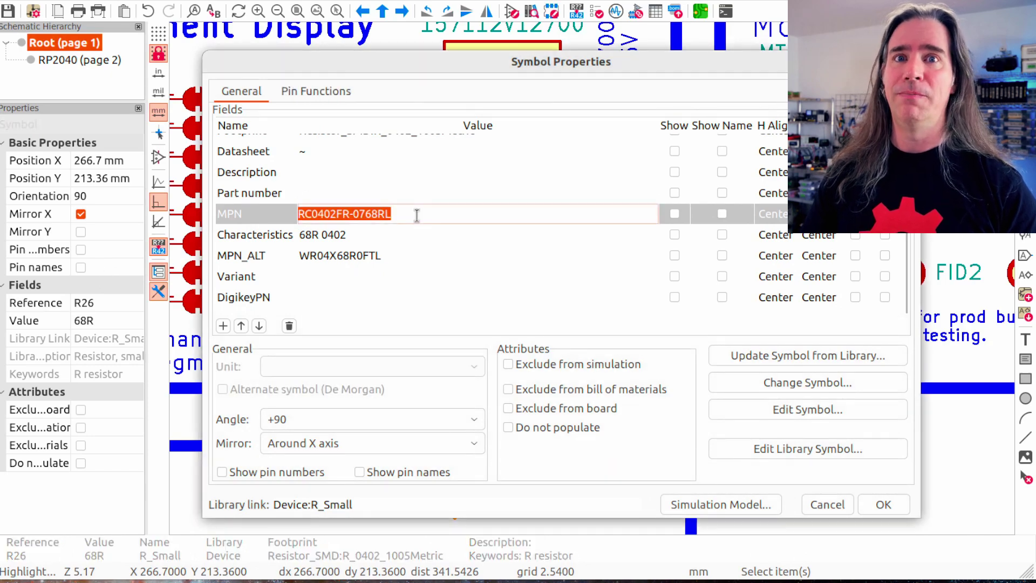
{"action": "key", "text": "Return"}
- Set the value of all 7-segment display resistors R22 to R29 to 510 and toggle their Do not populate attribute
{"action": "scroll", "coordinate": [523, 102], "scroll_direction": "down", "scroll_amount": 2}
{"action": "left_click_drag", "start_coordinate": [524, 101], "coordinate": [618, 348]}
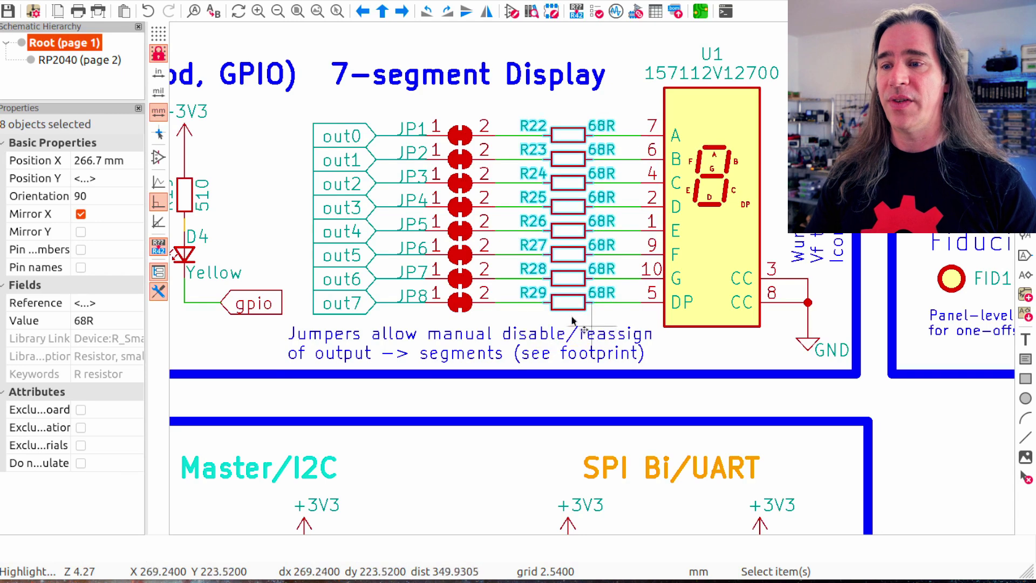
{"action": "left_click", "coordinate": [103, 320]}
{"action": "type", "text": "6"}
{"action": "key", "text": "Return"}
{"action": "left_click", "coordinate": [80, 463]}
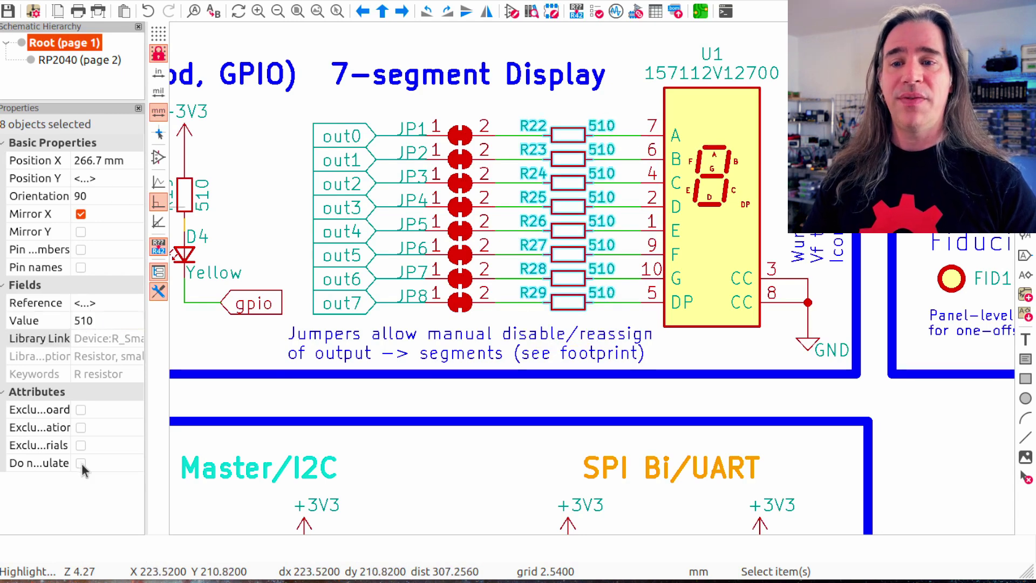
- Offset the X position of the selected resistors R22 to R29 by adding + (4*2.54) to it
{"action": "left_click", "coordinate": [101, 162]}
{"action": "type", "text": "+ (4*2.54)"}
{"action": "key", "text": "Return"}
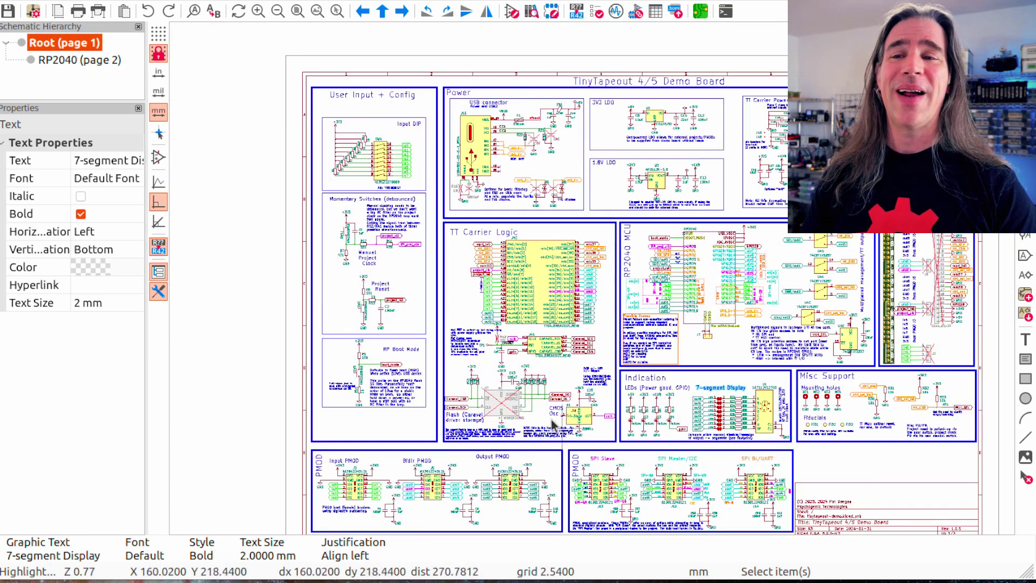
- Show the Net Navigator in the schematic editor
{"action": "left_click", "coordinate": [71, 3]}
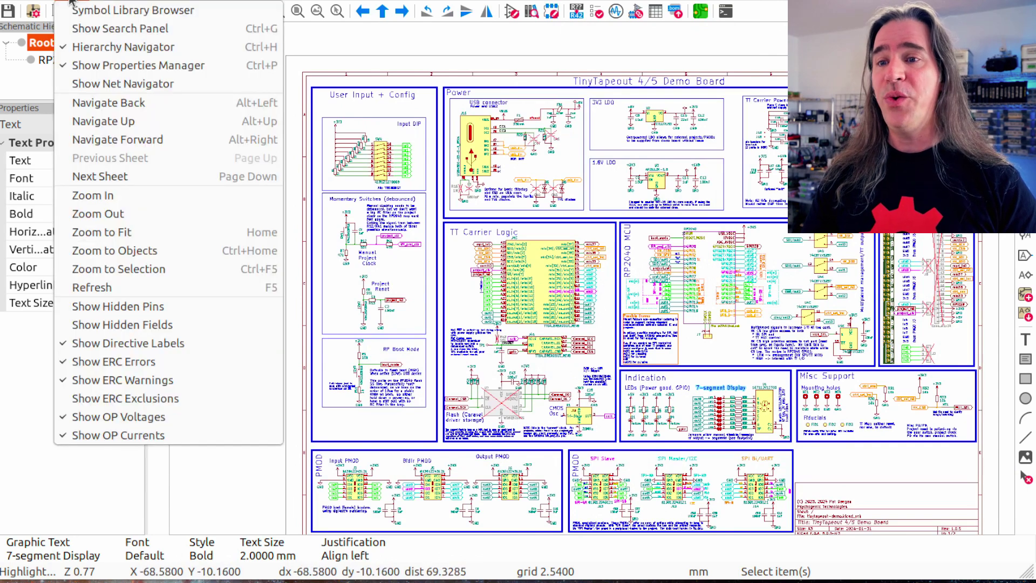
{"action": "left_click", "coordinate": [105, 85]}
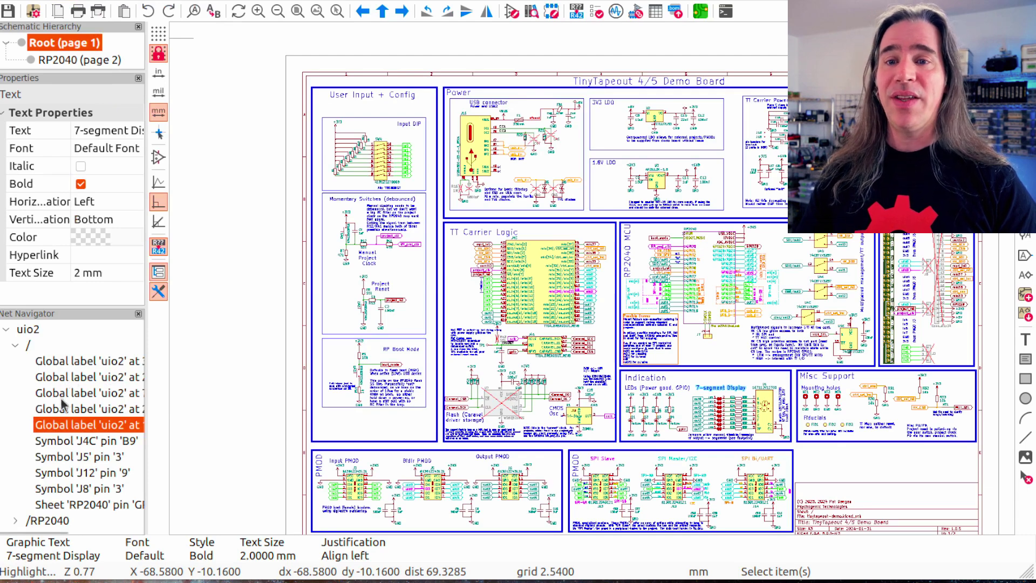
- Widen the Net Navigator and highlight several TT Carrier Logic nets, including uio7, in6, in3 and ~{project_rst}, to examine their connections
{"action": "left_click_drag", "start_coordinate": [146, 476], "coordinate": [196, 476]}
{"action": "left_click", "coordinate": [589, 289]}
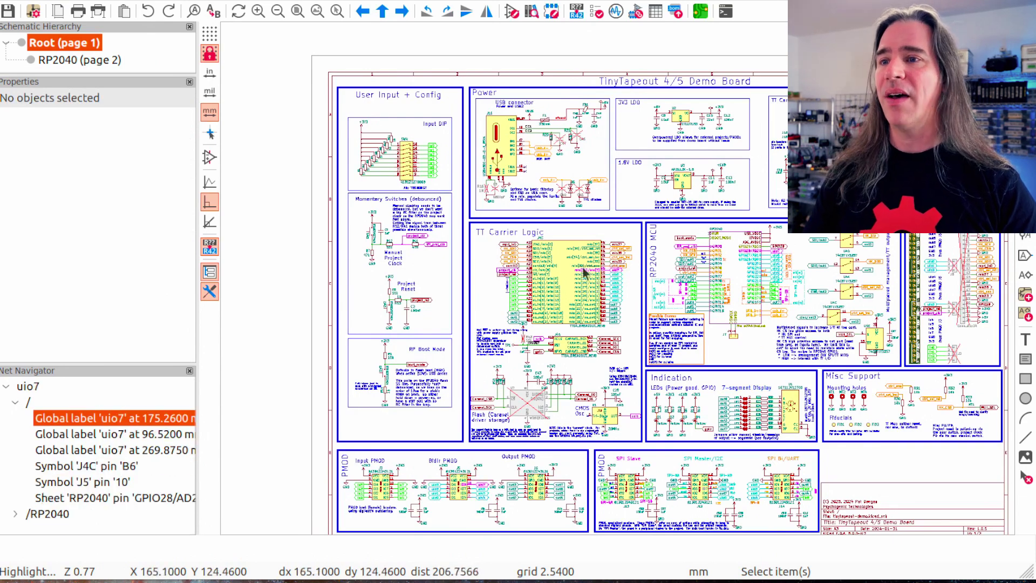
{"action": "left_click", "coordinate": [520, 296]}
{"action": "left_click", "coordinate": [525, 310]}
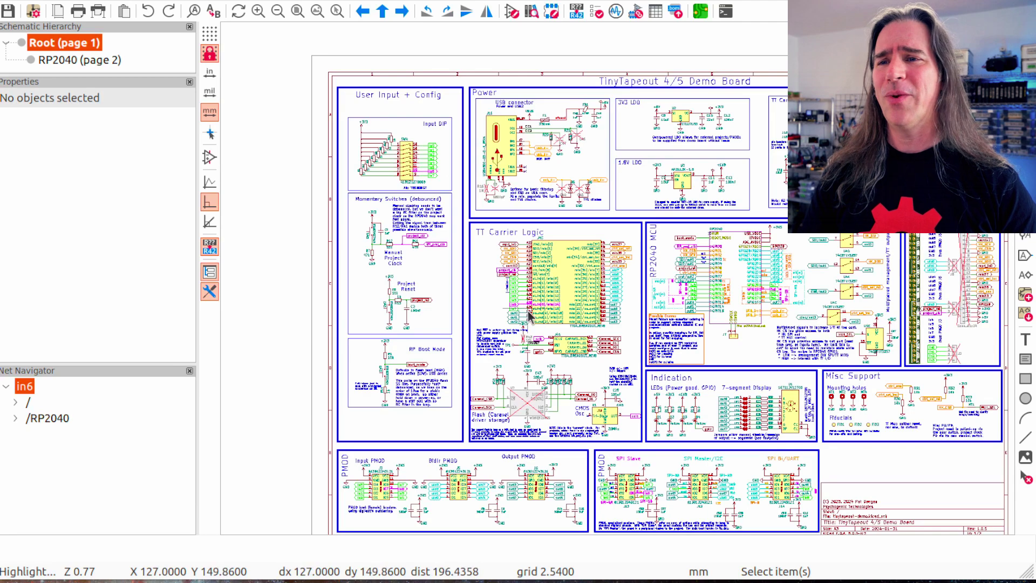
{"action": "left_click", "coordinate": [515, 294]}
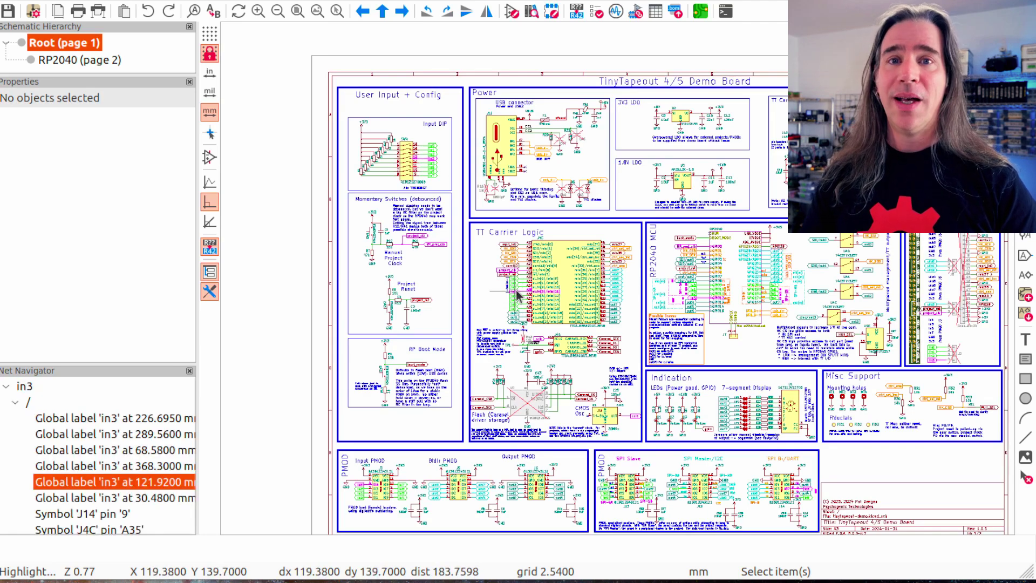
{"action": "left_click", "coordinate": [516, 284]}
{"action": "left_click", "coordinate": [512, 277]}
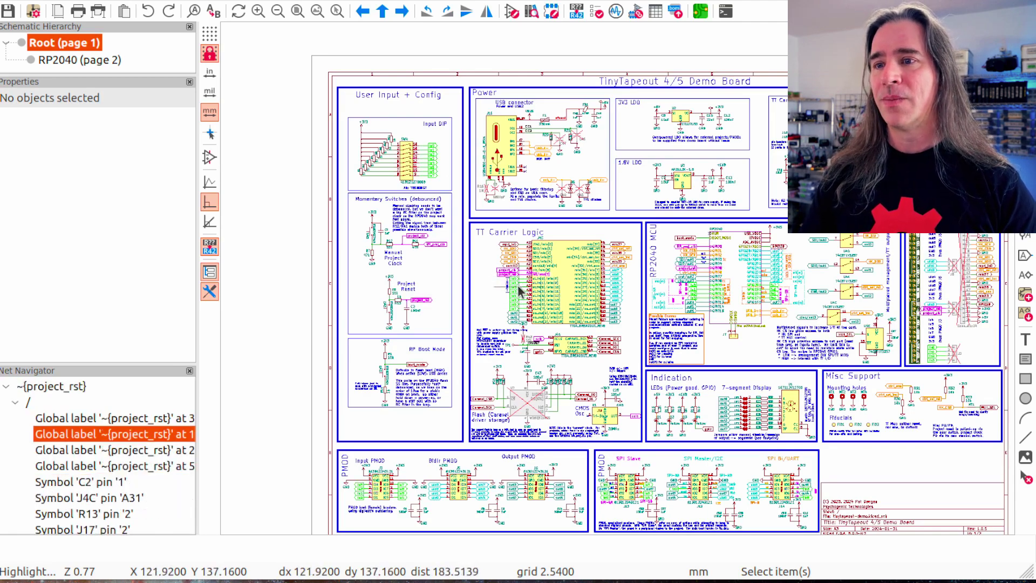
{"action": "left_click", "coordinate": [521, 299]}
- Find uio in the schematic, step through several matches and close the Find dialog
{"action": "key", "text": "ctrl+f"}
{"action": "type", "text": "in"}
{"action": "key", "text": "BackSpace"}
{"action": "key", "text": "BackSpace"}
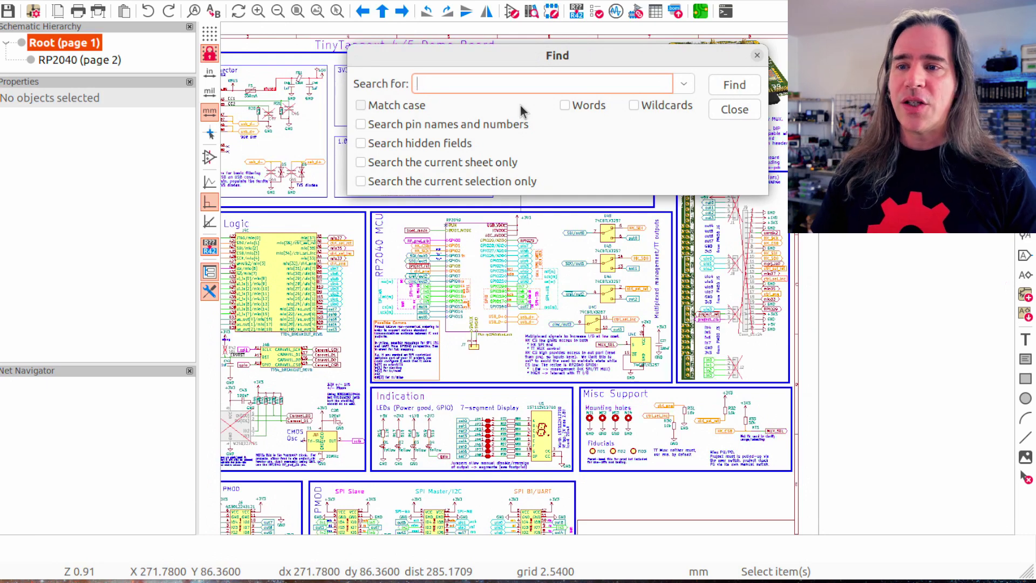
{"action": "type", "text": "uio"}
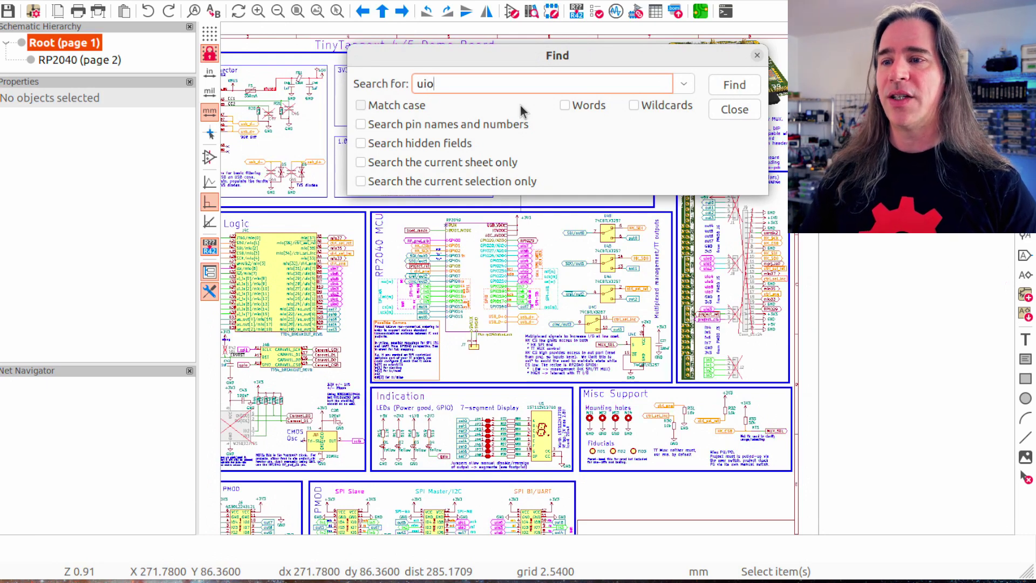
{"action": "key", "text": "Return"}
{"action": "key", "text": "Return"}
{"action": "key", "text": "Return"}
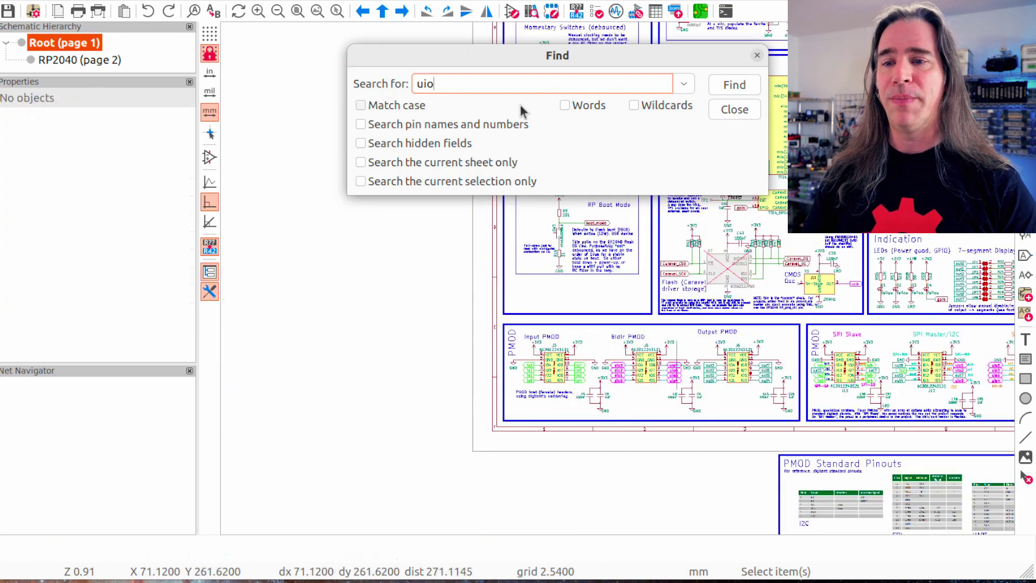
{"action": "key", "text": "Return"}
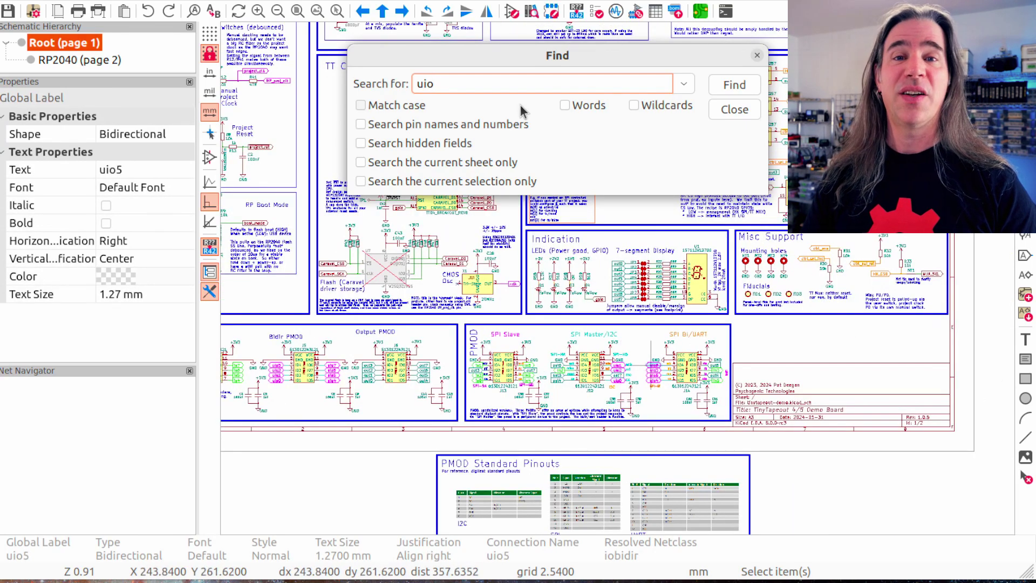
{"action": "key", "text": "Return"}
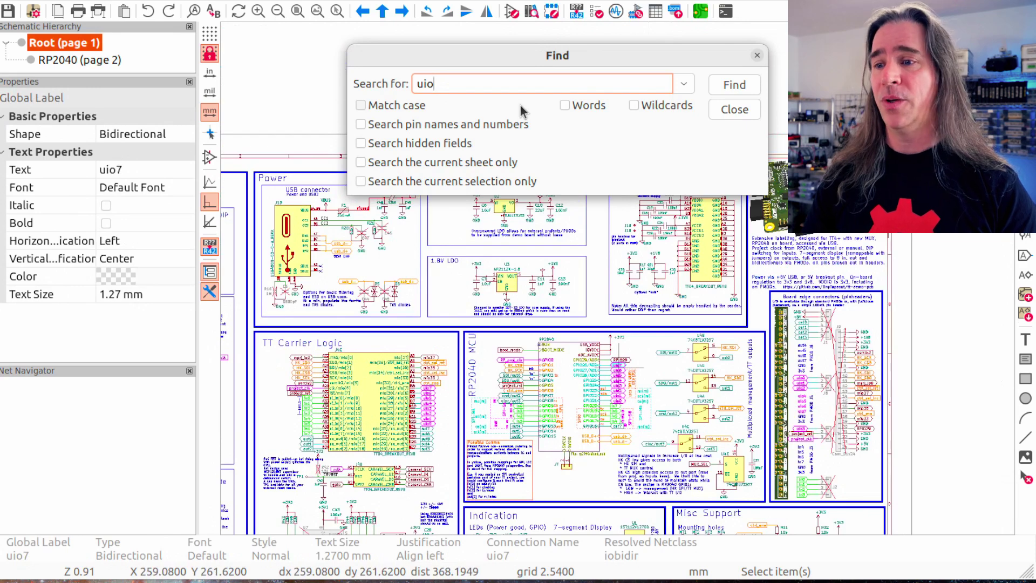
{"action": "key", "text": "Escape"}
- Show the Search panel with more height and search for uio among the schematic's texts and labels
{"action": "key", "text": "alt+v"}
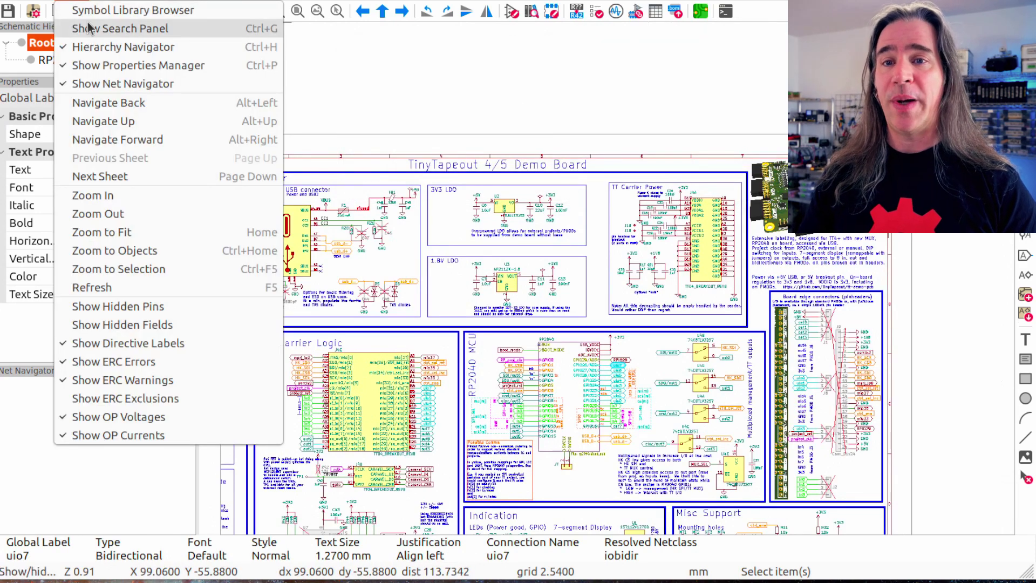
{"action": "left_click", "coordinate": [84, 28]}
{"action": "left_click_drag", "start_coordinate": [317, 460], "coordinate": [312, 336]}
{"action": "left_click", "coordinate": [302, 357]}
{"action": "type", "text": "uio"}
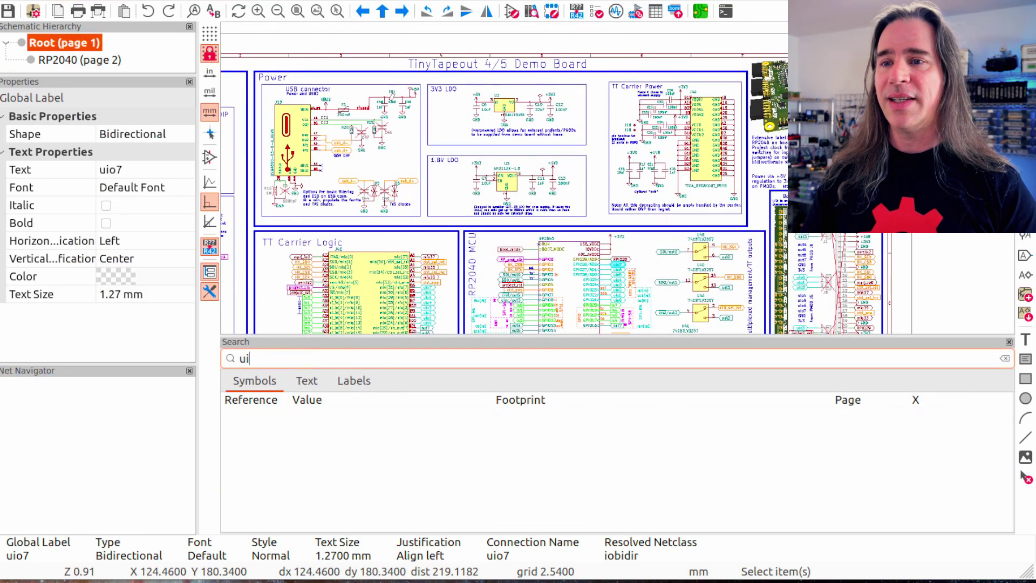
{"action": "left_click", "coordinate": [306, 383]}
{"action": "left_click", "coordinate": [352, 382]}
- Clear the query to list all symbols and sort them by value, ascending and descending
{"action": "double_click", "coordinate": [247, 358]}
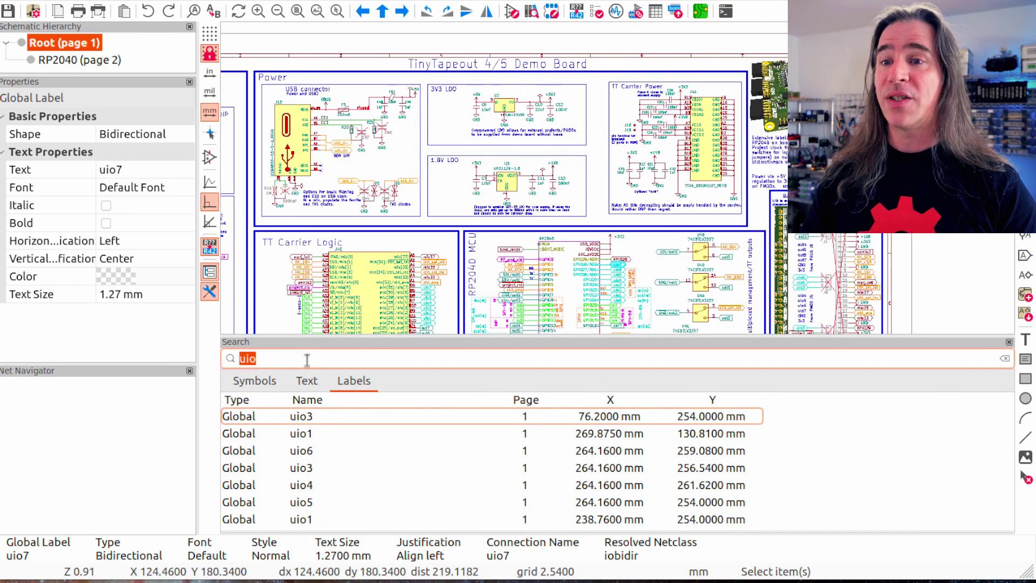
{"action": "key", "text": "BackSpace"}
{"action": "left_click", "coordinate": [263, 381]}
{"action": "scroll", "coordinate": [295, 444], "scroll_direction": "down", "scroll_amount": 15}
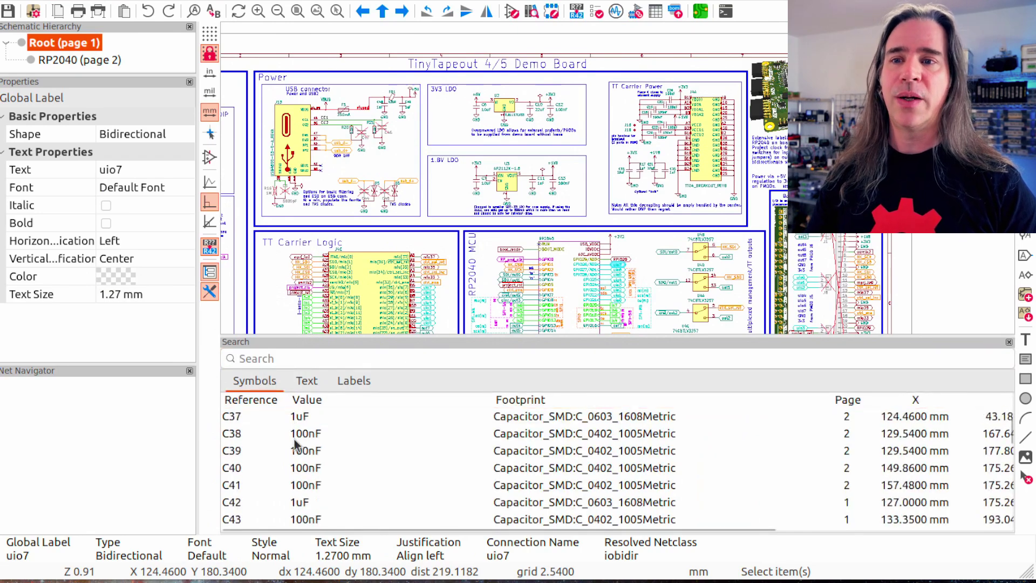
{"action": "scroll", "coordinate": [296, 444], "scroll_direction": "up", "scroll_amount": 15}
{"action": "left_click", "coordinate": [320, 399]}
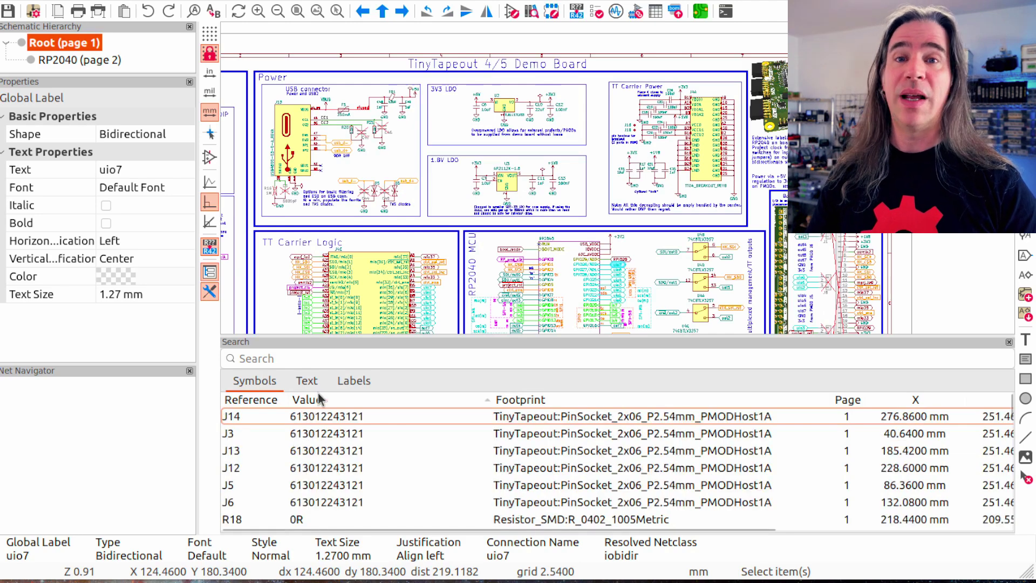
{"action": "left_click", "coordinate": [320, 399]}
{"action": "scroll", "coordinate": [335, 423], "scroll_direction": "down", "scroll_amount": 10}
{"action": "scroll", "coordinate": [335, 424], "scroll_direction": "up", "scroll_amount": 9}
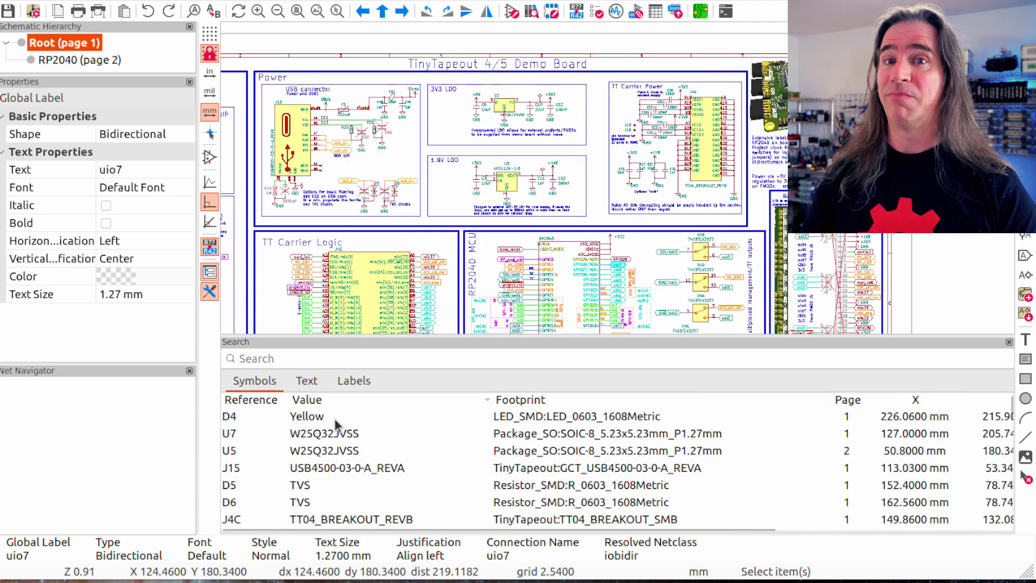
- Sort the symbol list by footprint, and open capacitor C4's symbol properties from the list and close them
{"action": "left_click", "coordinate": [557, 400]}
{"action": "scroll", "coordinate": [555, 428], "scroll_direction": "down", "scroll_amount": 10}
{"action": "scroll", "coordinate": [554, 428], "scroll_direction": "up", "scroll_amount": 9}
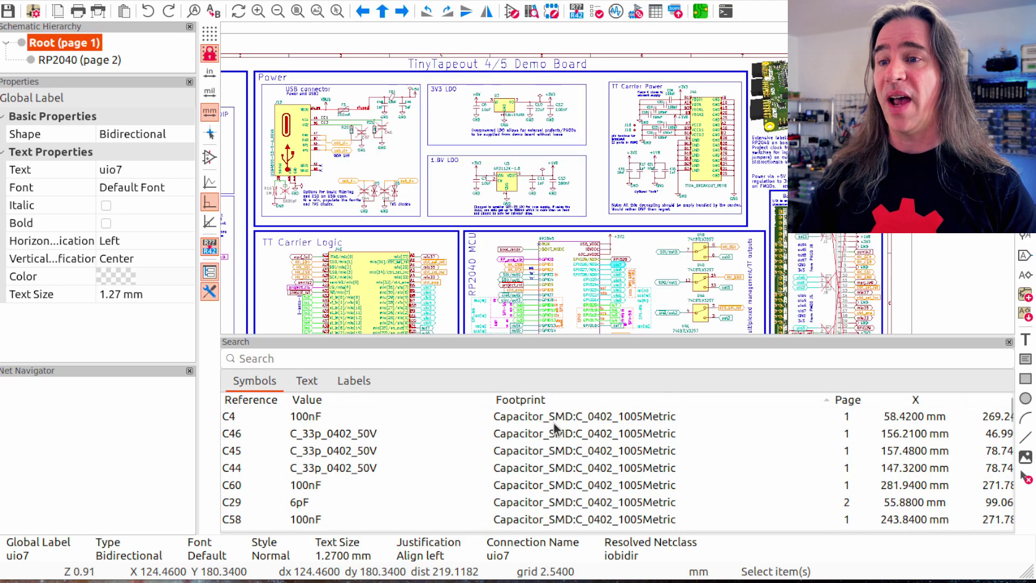
{"action": "double_click", "coordinate": [390, 423]}
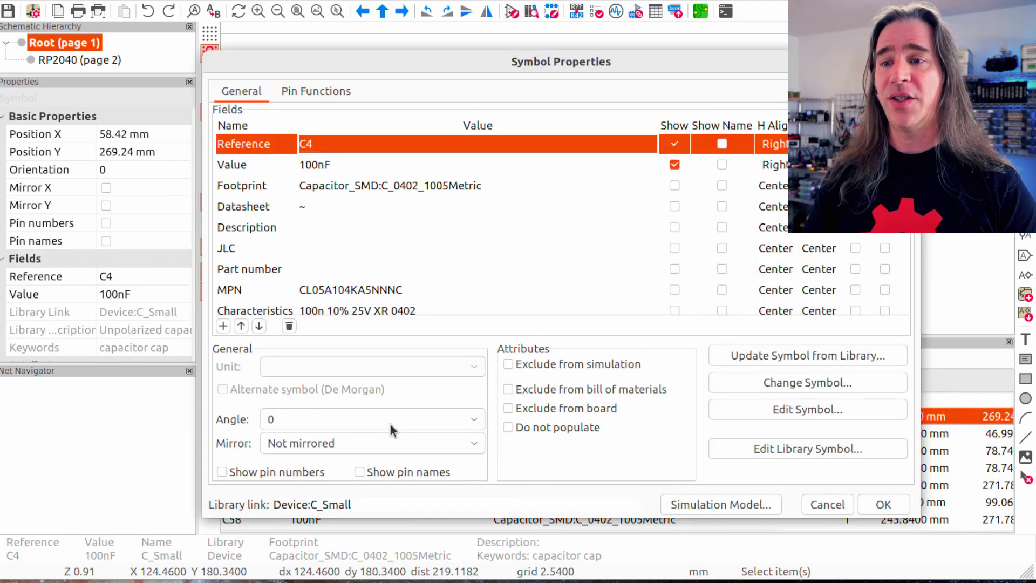
{"action": "key", "text": "Escape"}
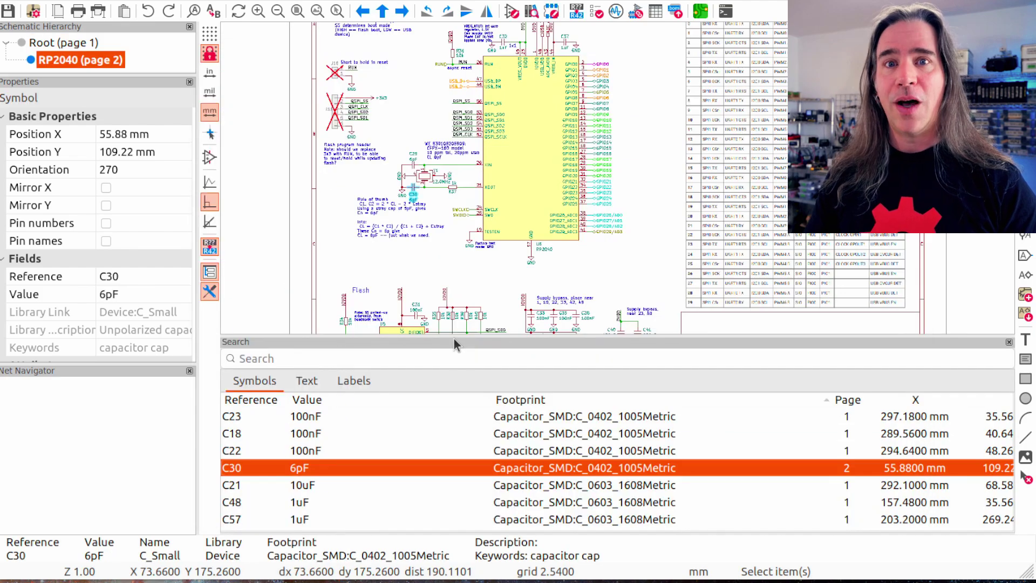
- Detach the Search panel into a floating window, search the labels for uio and go to a uio6 label
{"action": "left_click_drag", "start_coordinate": [457, 340], "coordinate": [426, 421]}
{"action": "type", "text": "uio"}
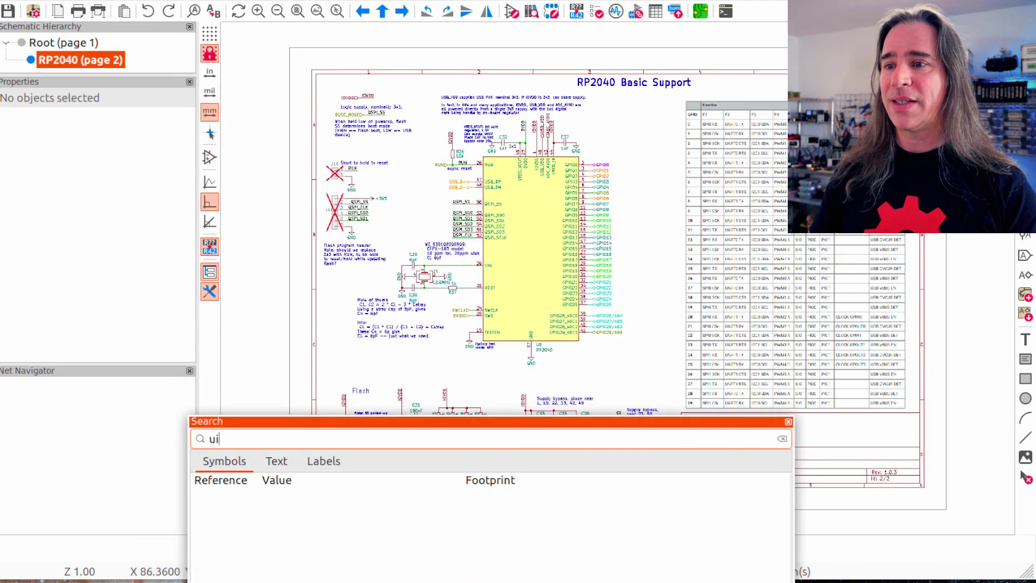
{"action": "left_click", "coordinate": [324, 461]}
{"action": "left_click", "coordinate": [275, 532]}
- Move the floating Search panel around, dock it back below the schematic canvas and adjust its height
{"action": "left_click_drag", "start_coordinate": [313, 421], "coordinate": [52, 478]}
{"action": "left_click_drag", "start_coordinate": [85, 413], "coordinate": [652, 513]}
{"action": "left_click_drag", "start_coordinate": [590, 464], "coordinate": [590, 379]}
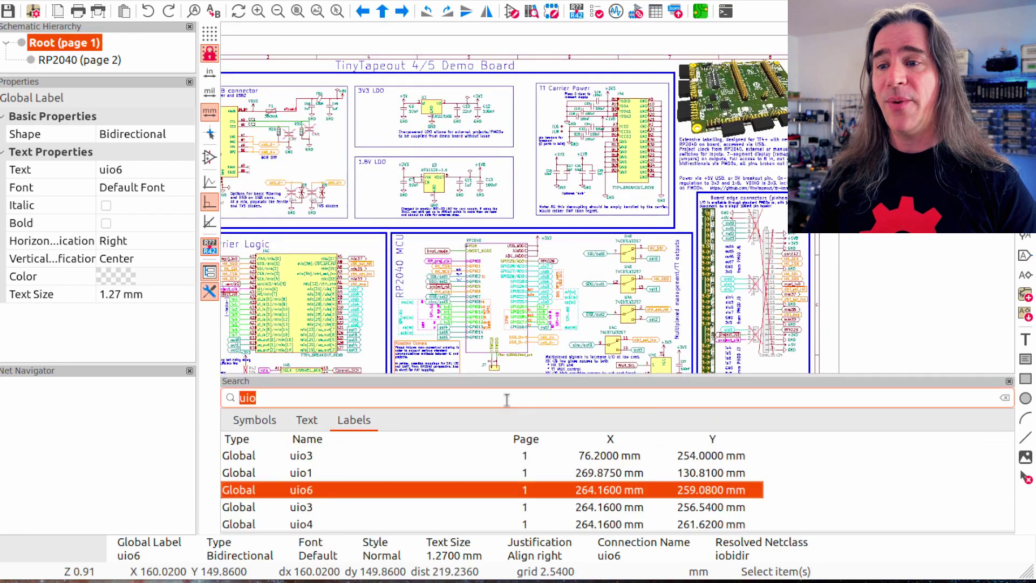
- Search the schematic's texts for switch and go to the note about SoC ~{RST} being pulled up
{"action": "double_click", "coordinate": [507, 398]}
{"action": "type", "text": "switch"}
{"action": "left_click", "coordinate": [307, 420]}
{"action": "left_click", "coordinate": [340, 473]}
- Clear the query, search the texts for switch again, and empty and hide the Search panel
{"action": "double_click", "coordinate": [291, 398]}
{"action": "key", "text": "BackSpace"}
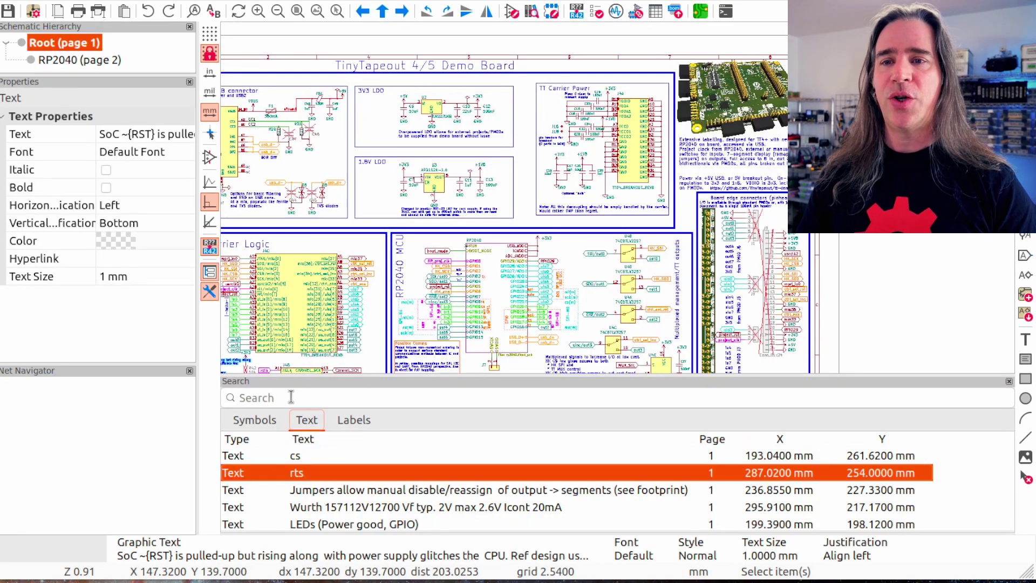
{"action": "type", "text": "s"}
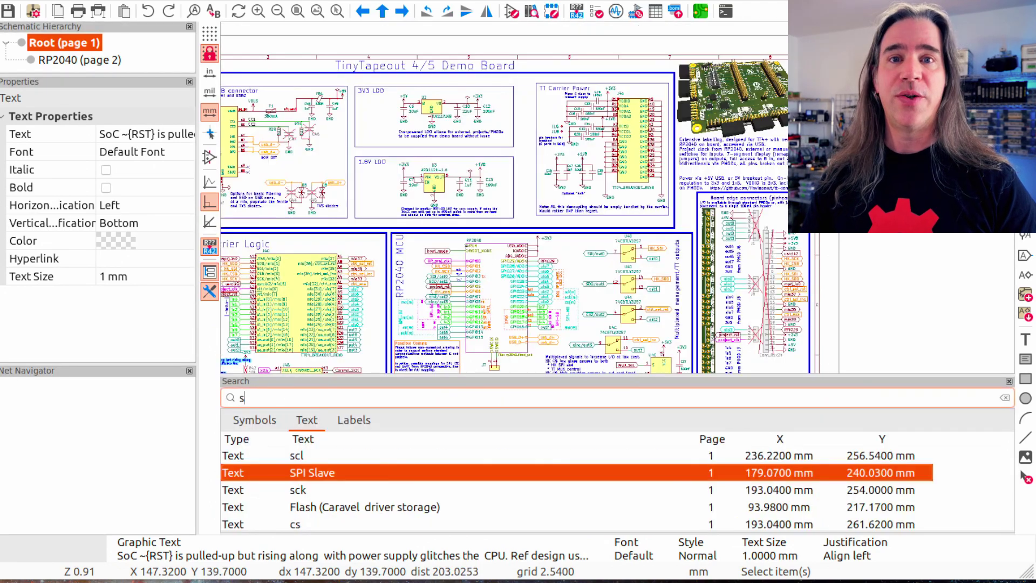
{"action": "type", "text": "witch"}
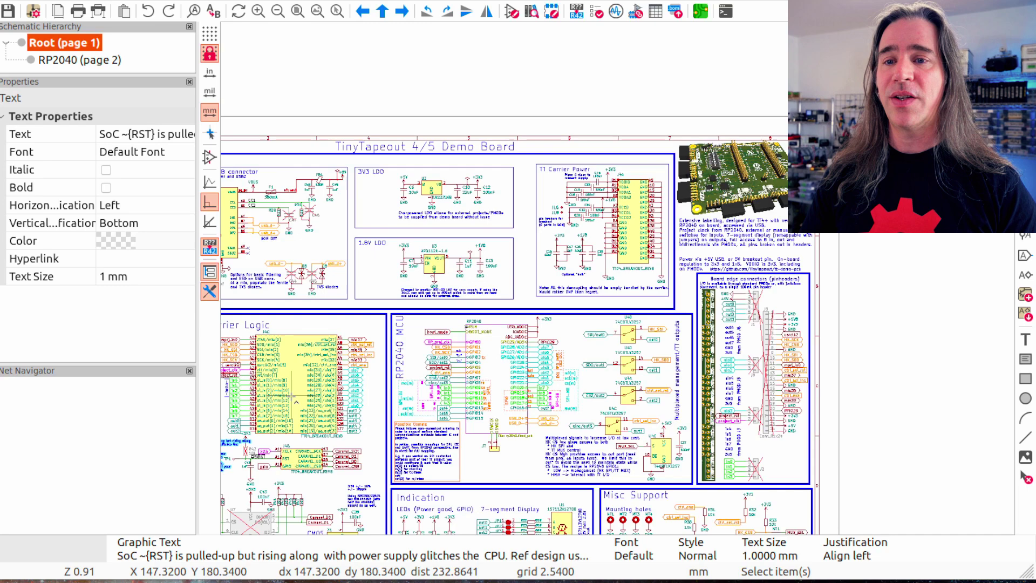
{"action": "key", "text": "ctrl+a"}
{"action": "key", "text": "BackSpace"}
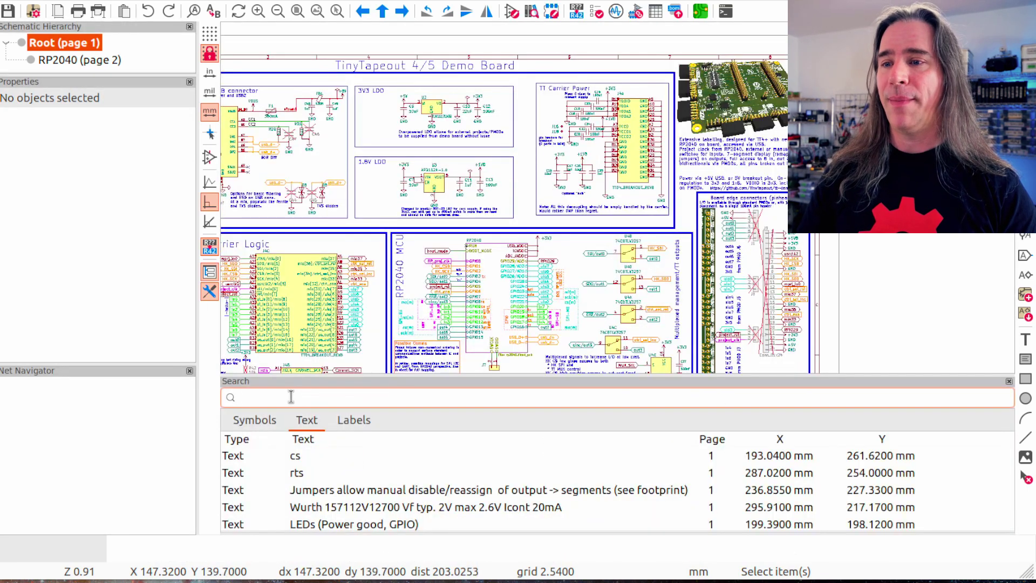
{"action": "key", "text": "ctrl+g"}
- Move capacitor C50 with its +5V and GND symbols to the empty area above the sheet and extend its +5V wire upward
{"action": "left_click", "coordinate": [633, 408]}
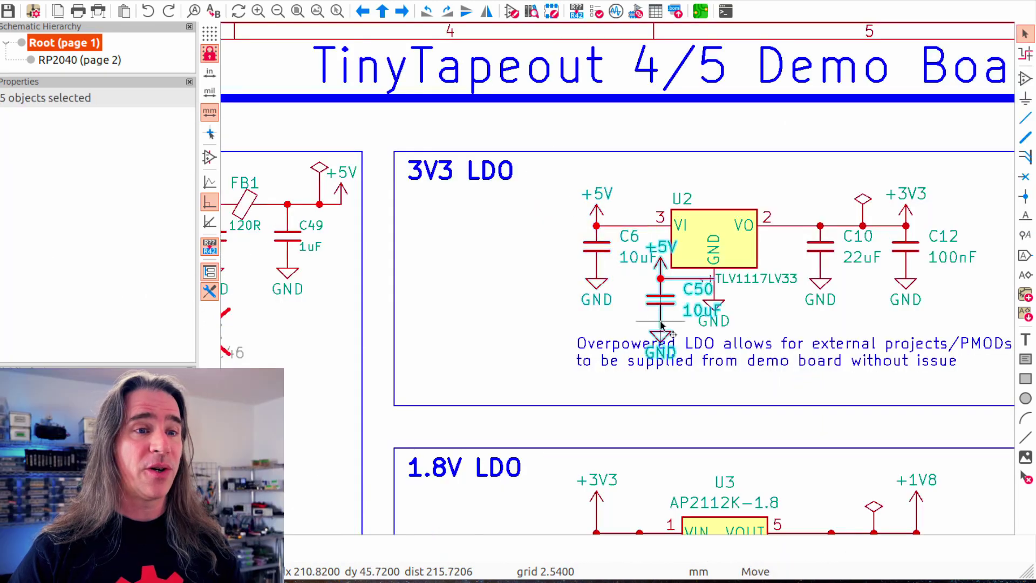
{"action": "scroll", "coordinate": [528, 127], "scroll_direction": "down", "scroll_amount": 5}
{"action": "left_click", "coordinate": [528, 127]}
{"action": "scroll", "coordinate": [528, 127], "scroll_direction": "up", "scroll_amount": 5}
{"action": "left_click_drag", "start_coordinate": [617, 197], "coordinate": [617, 155]}
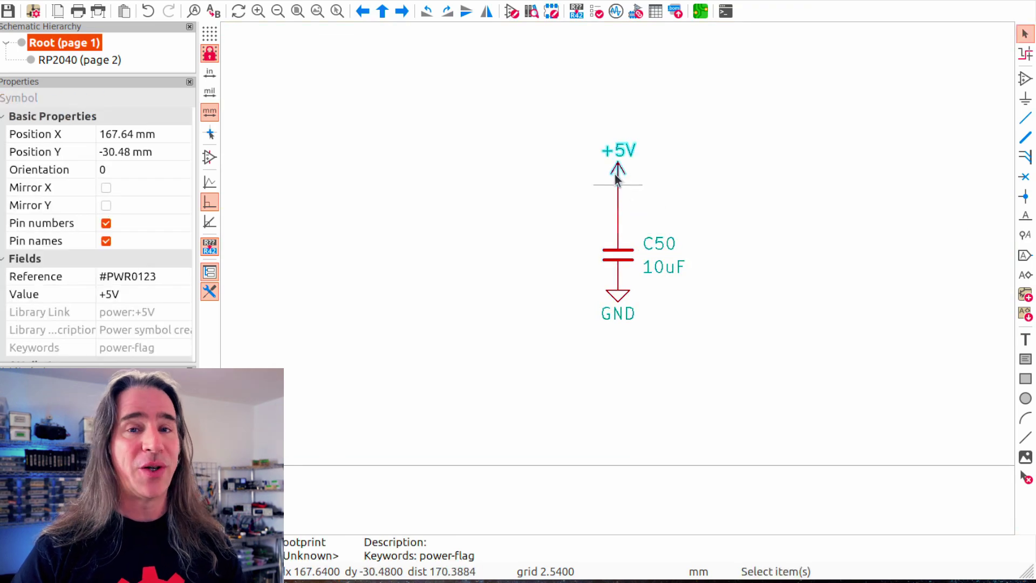
- Change the value of the power symbol above C50 to +JUICE
{"action": "double_click", "coordinate": [617, 155]}
{"action": "left_click", "coordinate": [462, 172]}
{"action": "key", "text": "BackSpace"}
{"action": "key", "text": "BackSpace"}
{"action": "key", "text": "Return"}
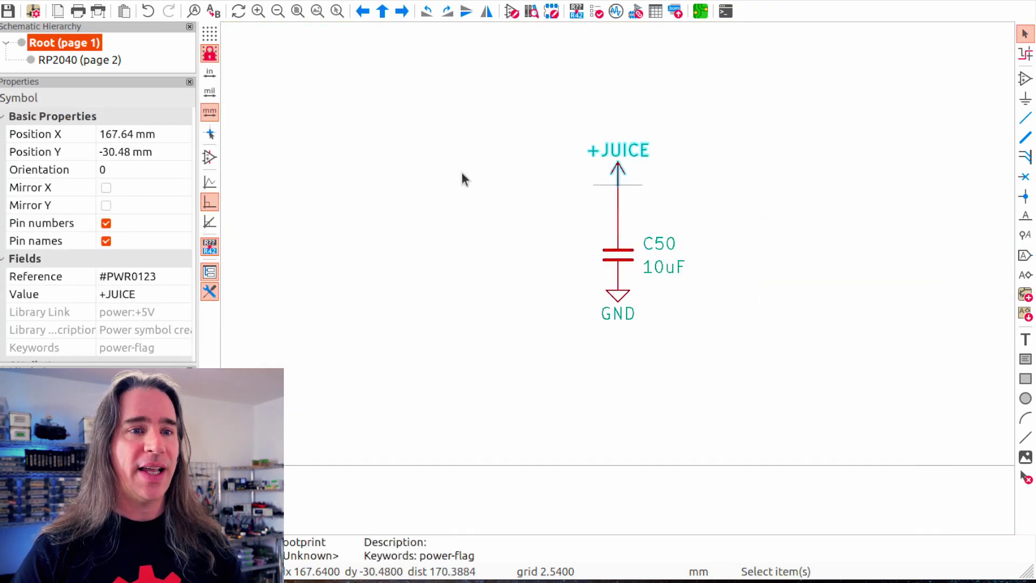
- Duplicate C50 with its wire, +JUICE and GND symbols and place the copy beside the original
{"action": "left_click", "coordinate": [556, 134]}
{"action": "left_click_drag", "start_coordinate": [545, 115], "coordinate": [784, 397]}
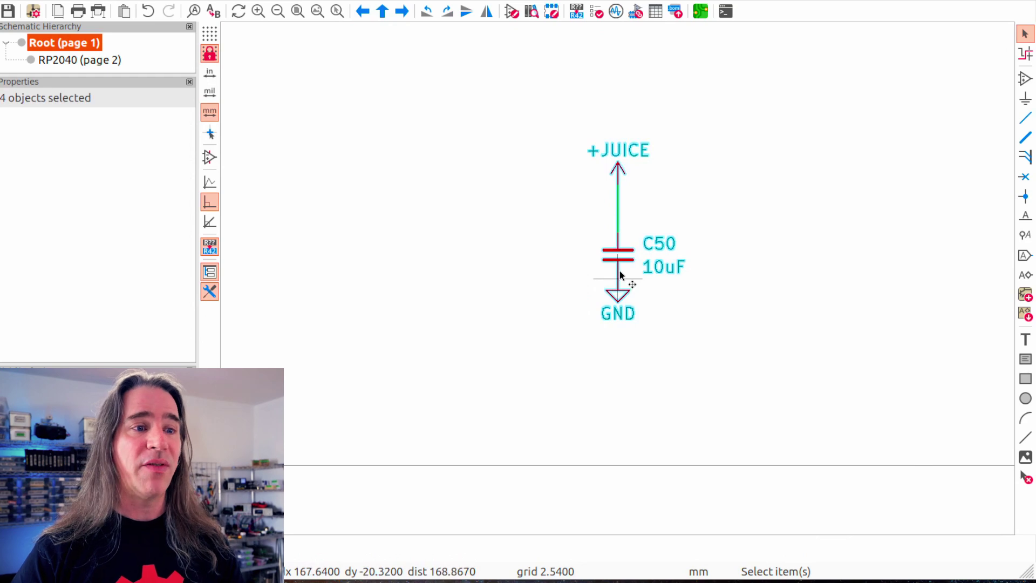
{"action": "key", "text": "ctrl+d"}
{"action": "left_click", "coordinate": [836, 230]}
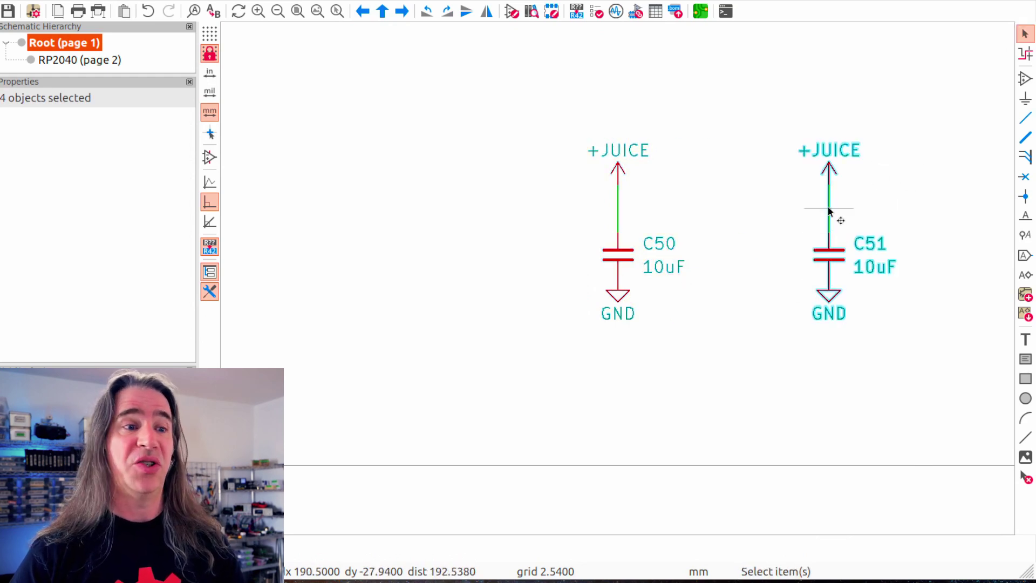
- Highlight the +JUICE net from the copied capacitor's wire to check that both circuits share it, and clear the highlight
{"action": "left_click", "coordinate": [831, 203]}
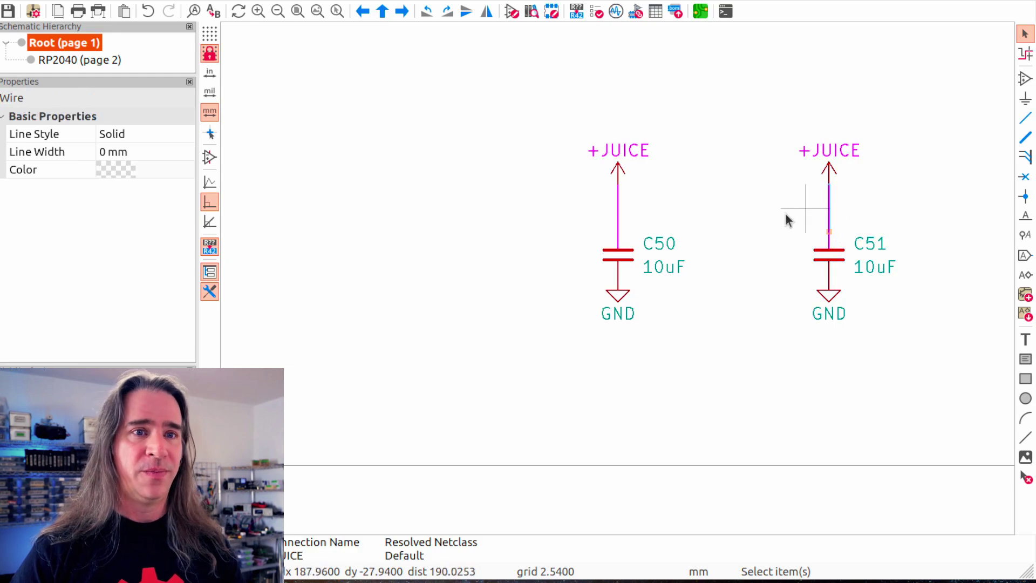
{"action": "key", "text": "Escape"}
{"action": "key", "text": "Home"}
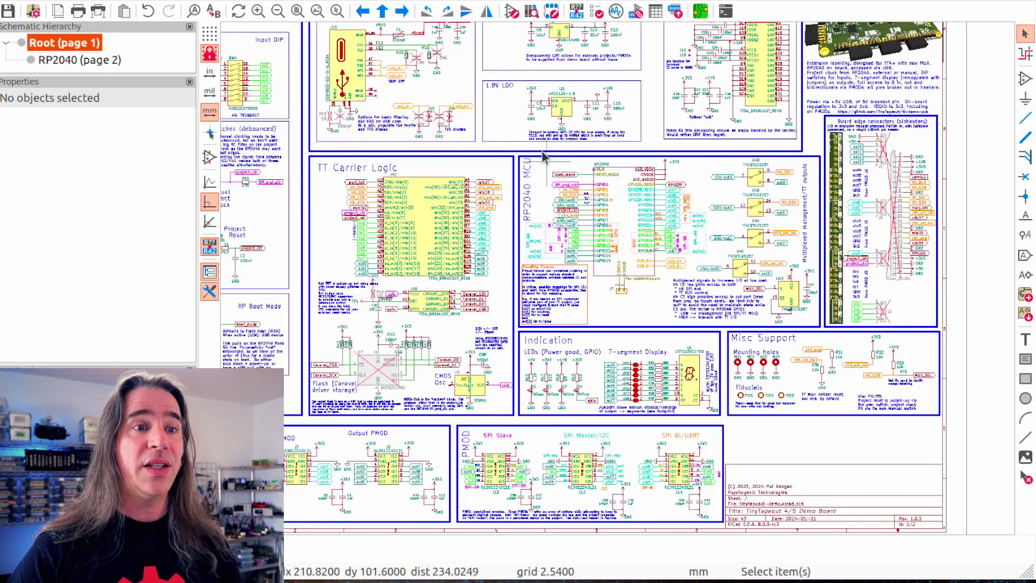
- Open the bill of materials generator and compare its symbol fields table with the CSV export preview
{"action": "left_click", "coordinate": [675, 16]}
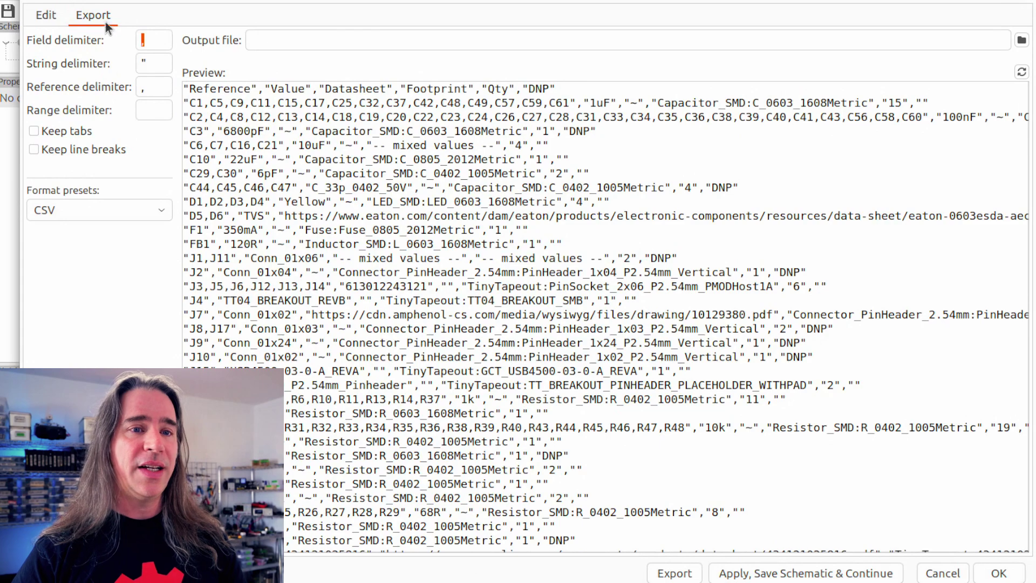
{"action": "left_click", "coordinate": [50, 17]}
{"action": "left_click", "coordinate": [95, 16]}
{"action": "left_click", "coordinate": [38, 18]}
{"action": "left_click", "coordinate": [91, 17]}
{"action": "left_click", "coordinate": [43, 16]}
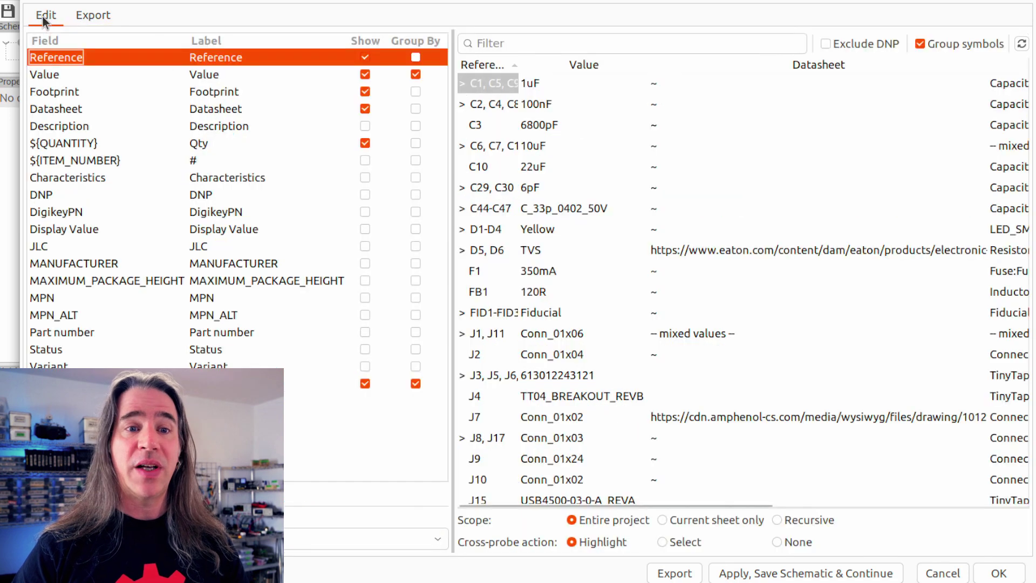
{"action": "left_click", "coordinate": [92, 19]}
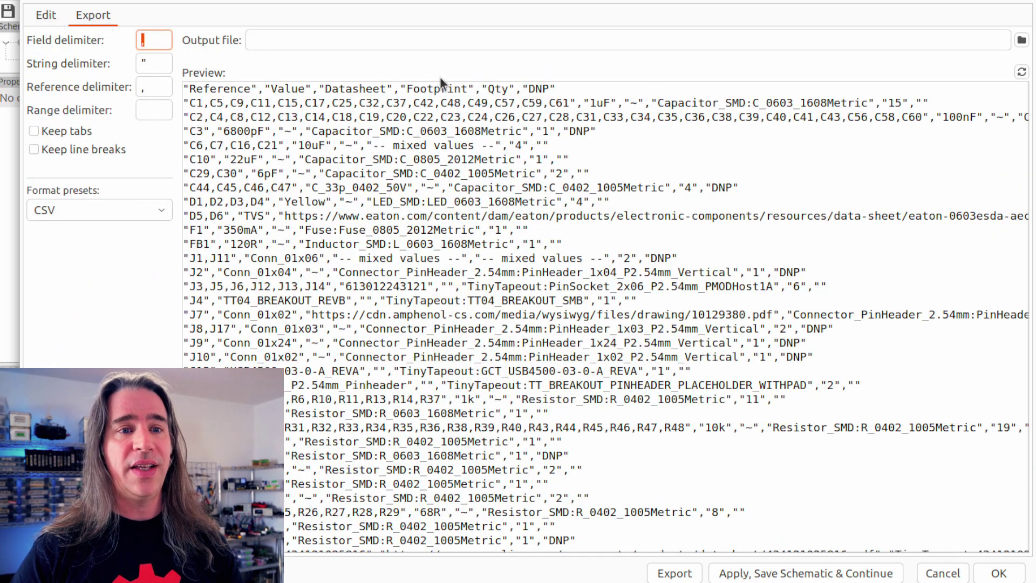
{"action": "left_click", "coordinate": [45, 14]}
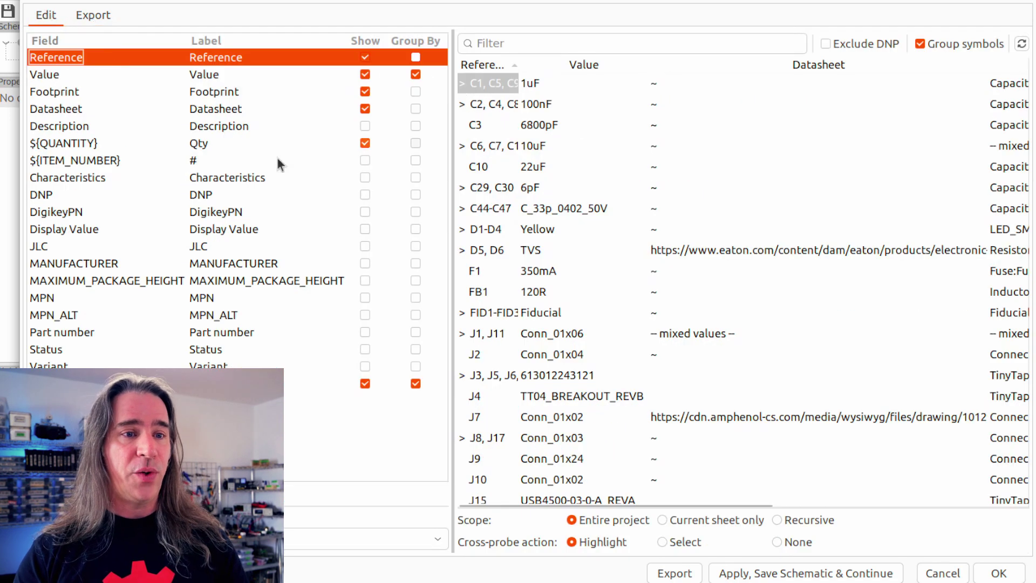
- Include the MPN field in the bill of materials and check it in the CSV export preview
{"action": "left_click", "coordinate": [365, 299]}
{"action": "left_click", "coordinate": [93, 15]}
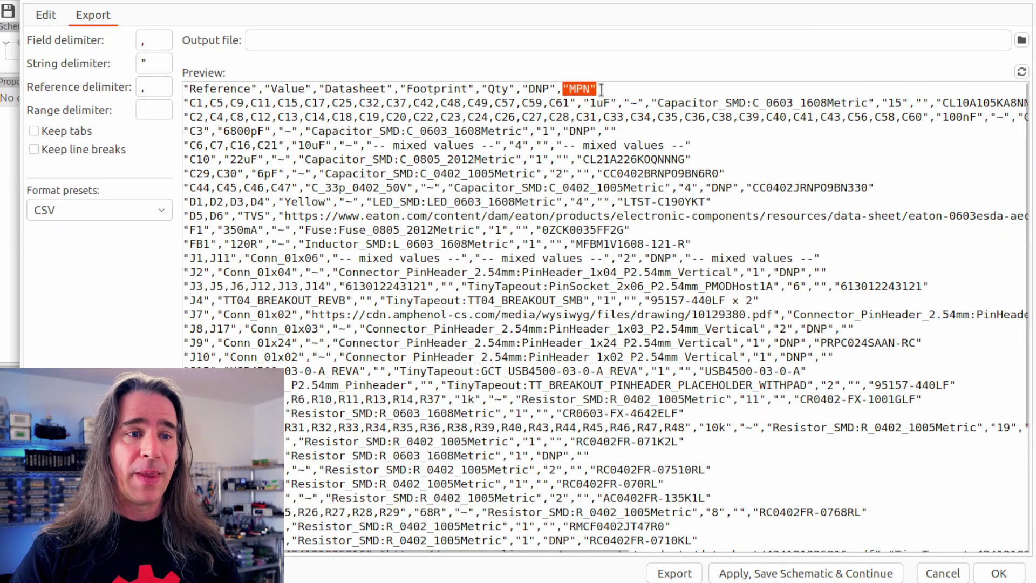
- Turn off grouping by Value to inspect the ungrouped export preview, and restore the grouping
{"action": "left_click", "coordinate": [45, 15]}
{"action": "left_click", "coordinate": [418, 77]}
{"action": "left_click", "coordinate": [93, 15]}
{"action": "scroll", "coordinate": [549, 139], "scroll_direction": "down", "scroll_amount": 15}
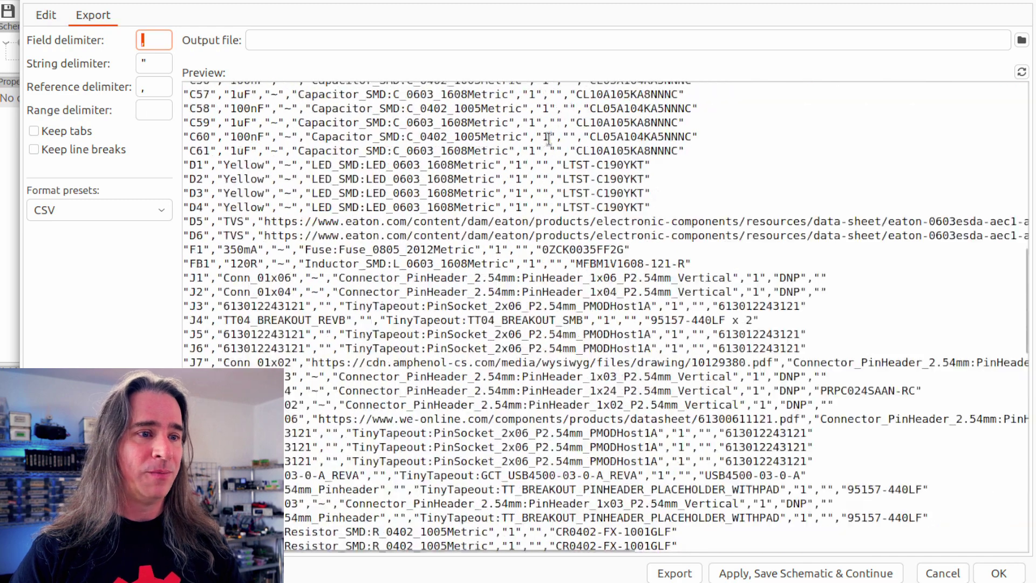
{"action": "scroll", "coordinate": [549, 139], "scroll_direction": "up", "scroll_amount": 15}
{"action": "left_click", "coordinate": [45, 15]}
{"action": "left_click", "coordinate": [418, 76]}
{"action": "left_click", "coordinate": [93, 15]}
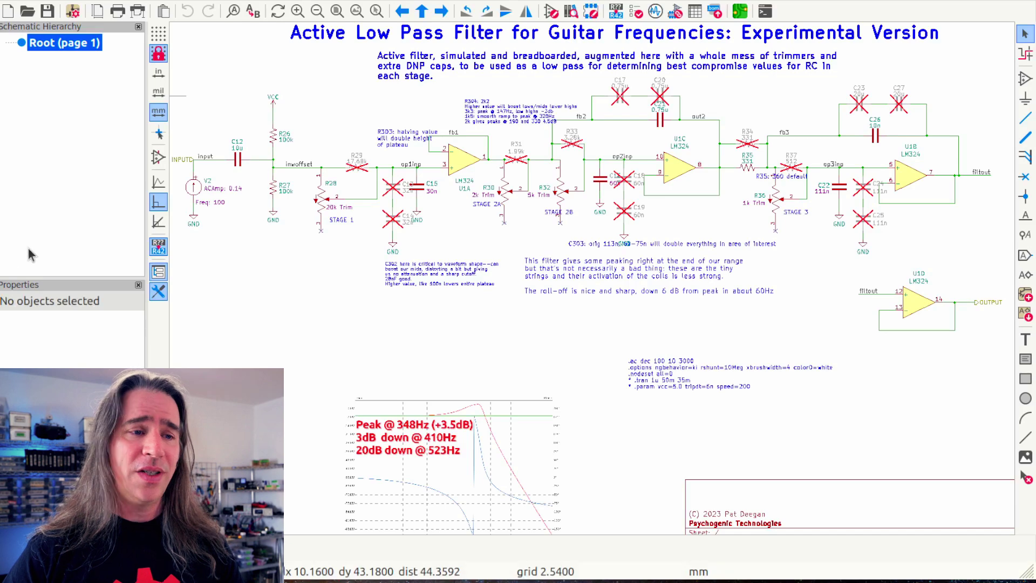
- Open the SPICE simulator for the low pass filter schematic and run a new DC Operating Point analysis
{"action": "left_click", "coordinate": [149, 2]}
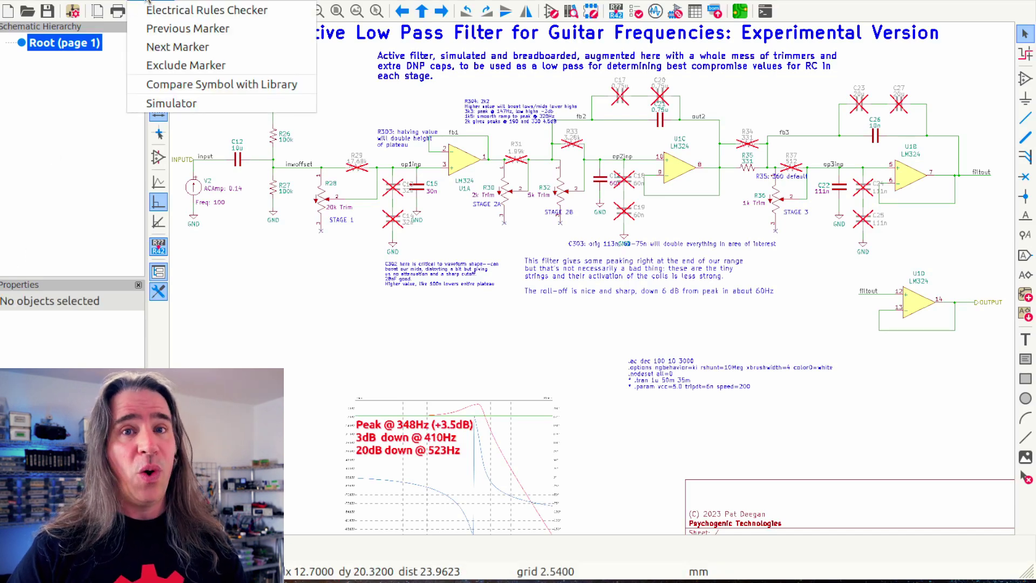
{"action": "left_click", "coordinate": [162, 102]}
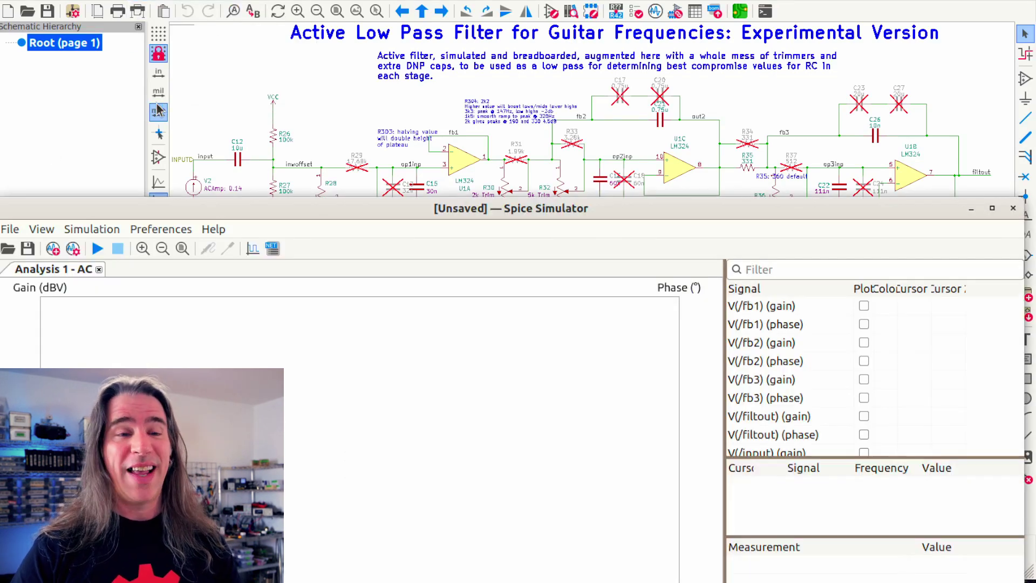
{"action": "left_click", "coordinate": [100, 229]}
{"action": "left_click", "coordinate": [146, 245]}
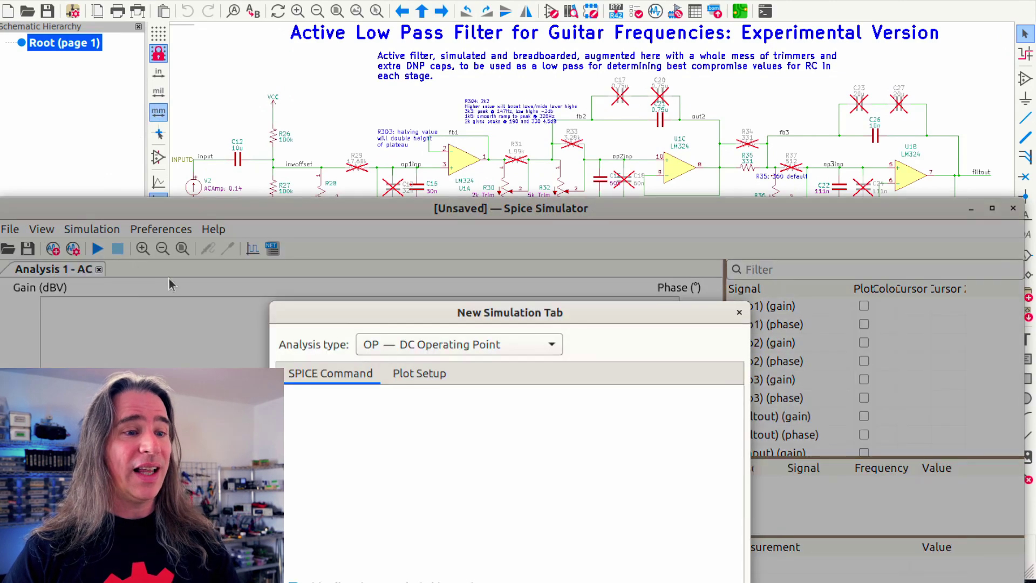
{"action": "key", "text": "Return"}
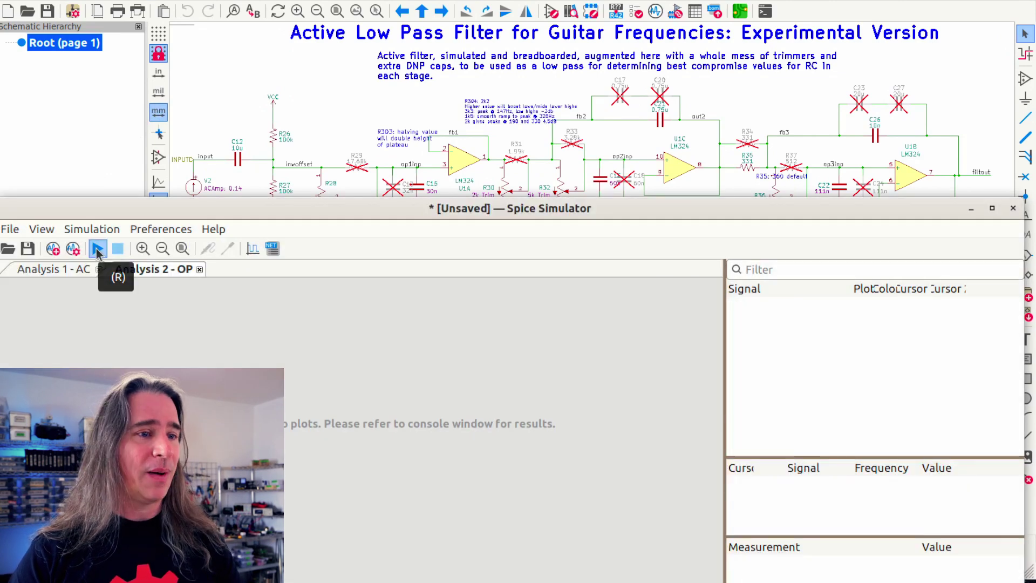
{"action": "left_click", "coordinate": [98, 248]}
- Examine the operating point voltages and currents overlaid on the second and third op-amp stages of the schematic
{"action": "left_click", "coordinate": [265, 25]}
{"action": "scroll", "coordinate": [591, 278], "scroll_direction": "up", "scroll_amount": 5}
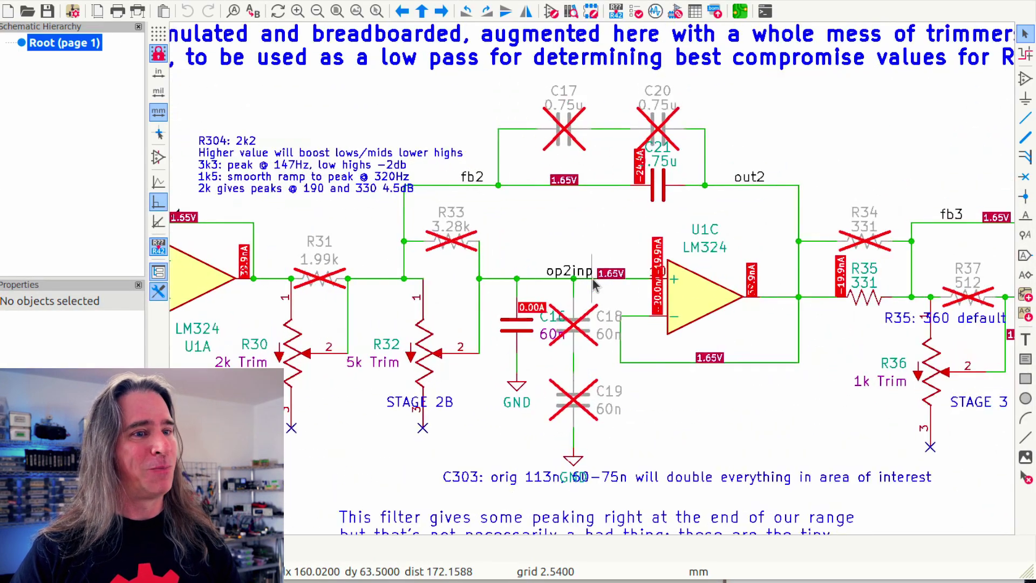
{"action": "scroll", "coordinate": [593, 285], "scroll_direction": "right", "scroll_amount": 8}
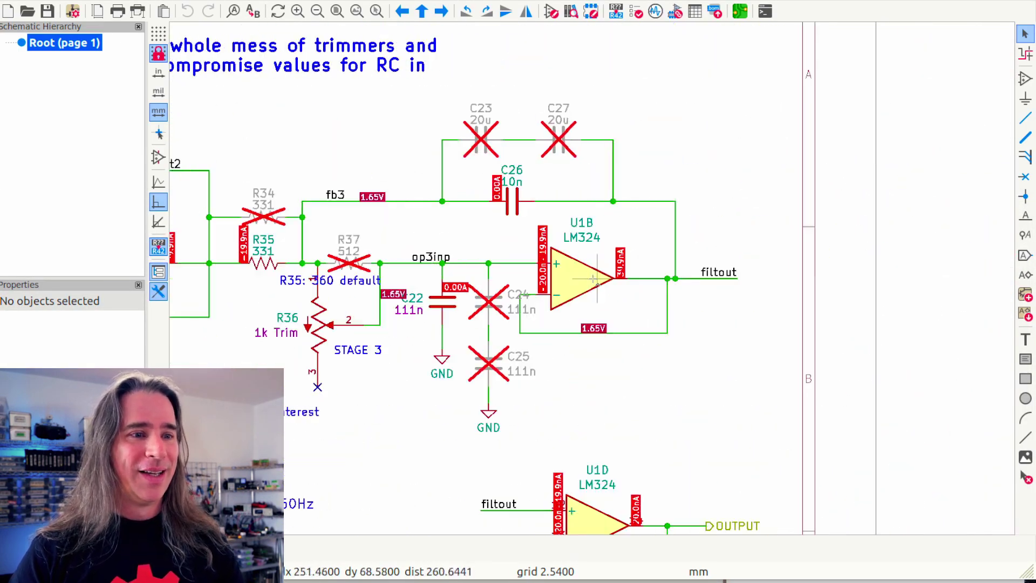
{"action": "scroll", "coordinate": [593, 285], "scroll_direction": "left", "scroll_amount": 2}
- Return to the SPICE simulator and run the existing AC analysis
{"action": "key", "text": "alt+Tab"}
{"action": "left_click_drag", "start_coordinate": [350, 4], "coordinate": [364, 0]}
{"action": "left_click", "coordinate": [54, 32]}
{"action": "left_click", "coordinate": [93, 13]}
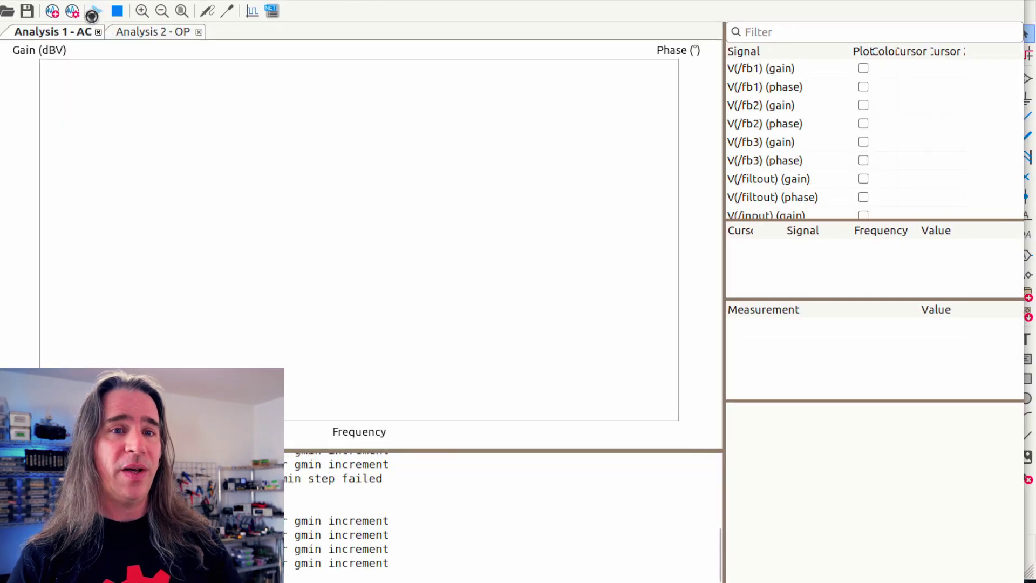
- Plot a signal from the AC analysis, enable both cursors on it and move them along the curve
{"action": "scroll", "coordinate": [864, 189], "scroll_direction": "down", "scroll_amount": 3}
{"action": "left_click", "coordinate": [864, 160]}
{"action": "left_click", "coordinate": [914, 160]}
{"action": "left_click", "coordinate": [948, 161]}
{"action": "left_click_drag", "start_coordinate": [288, 51], "coordinate": [382, 51]}
{"action": "mouse_move", "coordinate": [418, 52]}
{"action": "left_mouse_down"}
{"action": "mouse_move", "coordinate": [489, 84]}
{"action": "mouse_move", "coordinate": [482, 79]}
{"action": "left_mouse_up"}
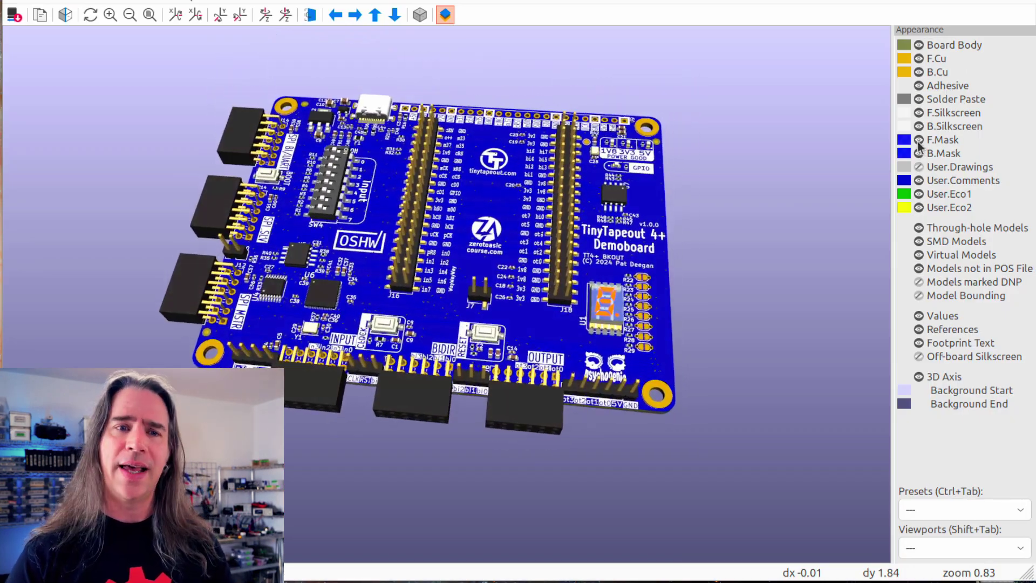
- Toggle the front solder mask in the board's 3D view to inspect the copper underneath, and restore the mask
{"action": "scroll", "coordinate": [535, 205], "scroll_direction": "up", "scroll_amount": 4}
{"action": "scroll", "coordinate": [535, 205], "scroll_direction": "down", "scroll_amount": 4}
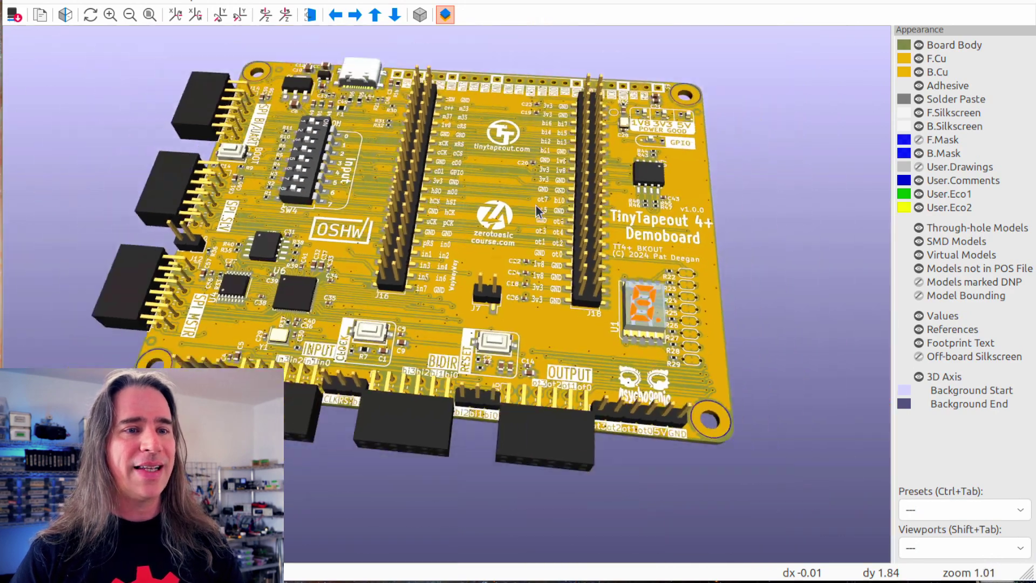
{"action": "left_click", "coordinate": [919, 139]}
- Toggle the through-hole models off and back on in the 3D view, and hide the component references
{"action": "left_click", "coordinate": [920, 228]}
{"action": "left_click", "coordinate": [920, 228]}
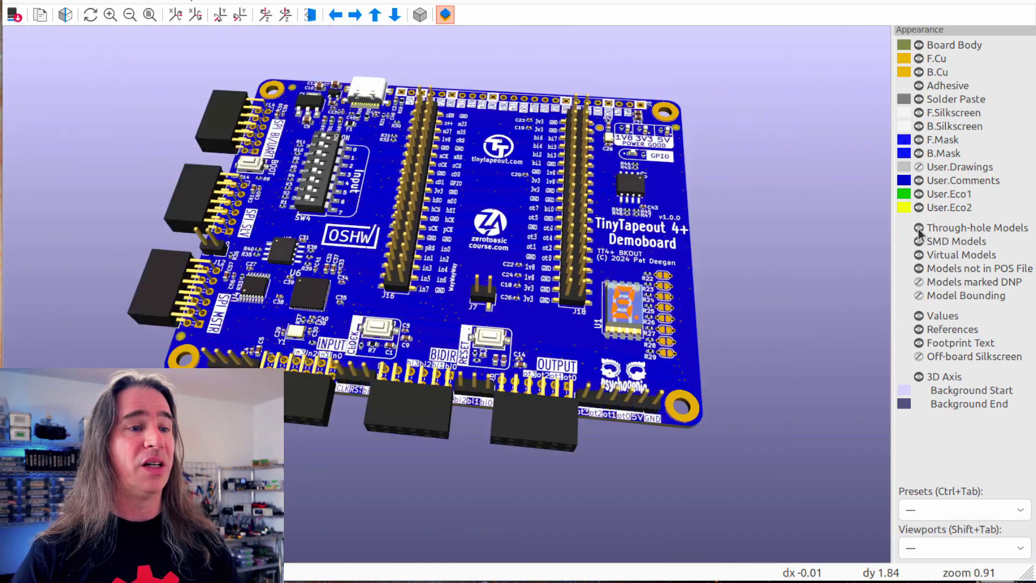
{"action": "left_click", "coordinate": [919, 228]}
{"action": "left_click", "coordinate": [919, 228]}
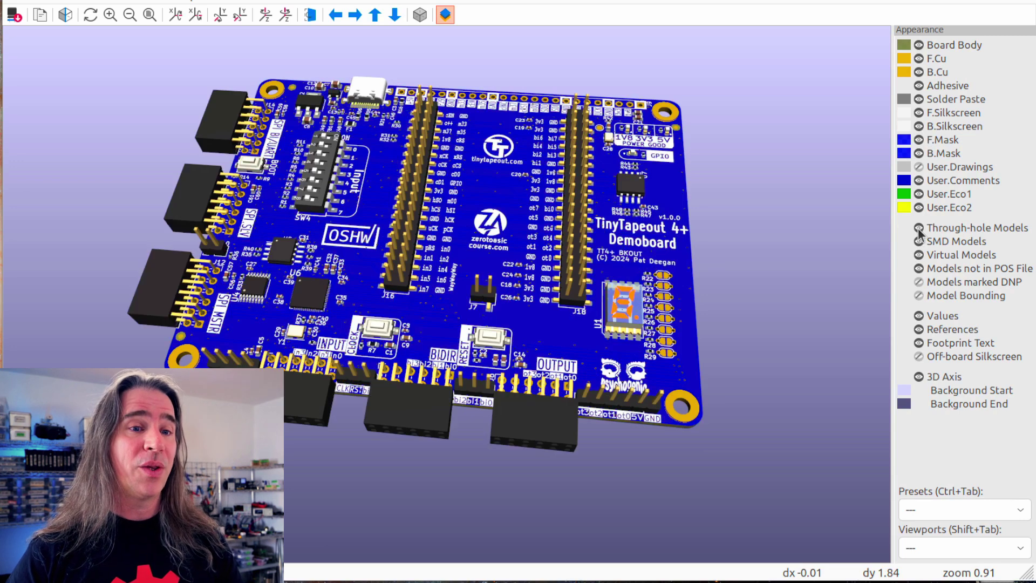
{"action": "left_click", "coordinate": [919, 330]}
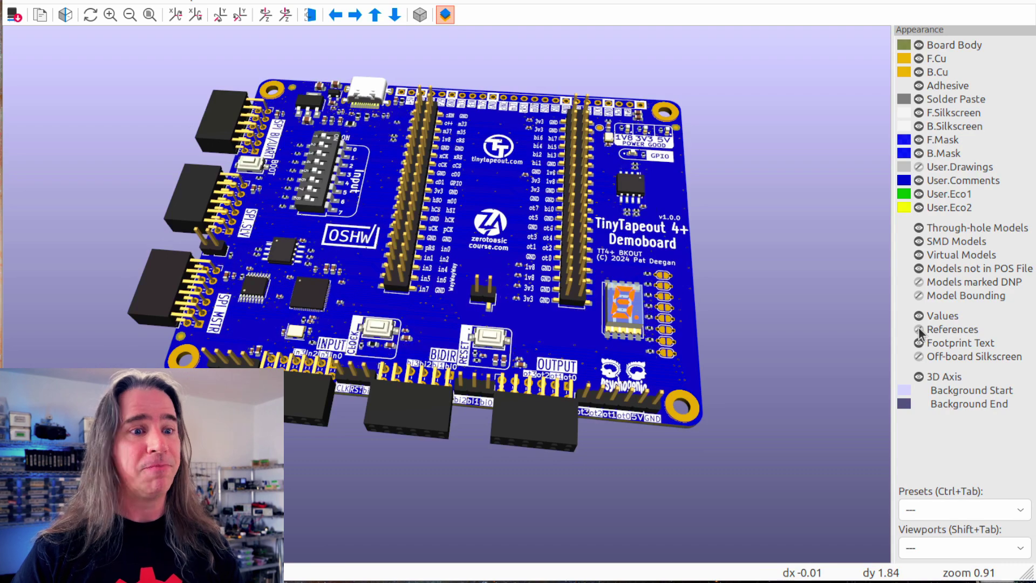
{"action": "scroll", "coordinate": [600, 338], "scroll_direction": "up", "scroll_amount": 3}
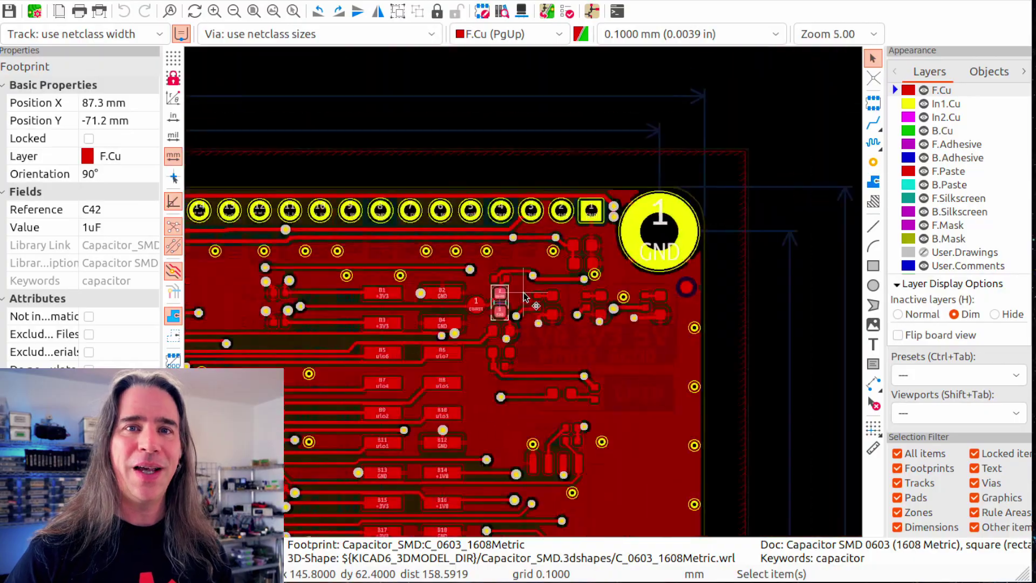
- Draw an irregular filled graphic polygon on F.Cu in the empty area beside the board
{"action": "middle_click_drag", "start_coordinate": [702, 269], "coordinate": [424, 214]}
{"action": "left_click", "coordinate": [873, 305]}
{"action": "left_click", "coordinate": [536, 222]}
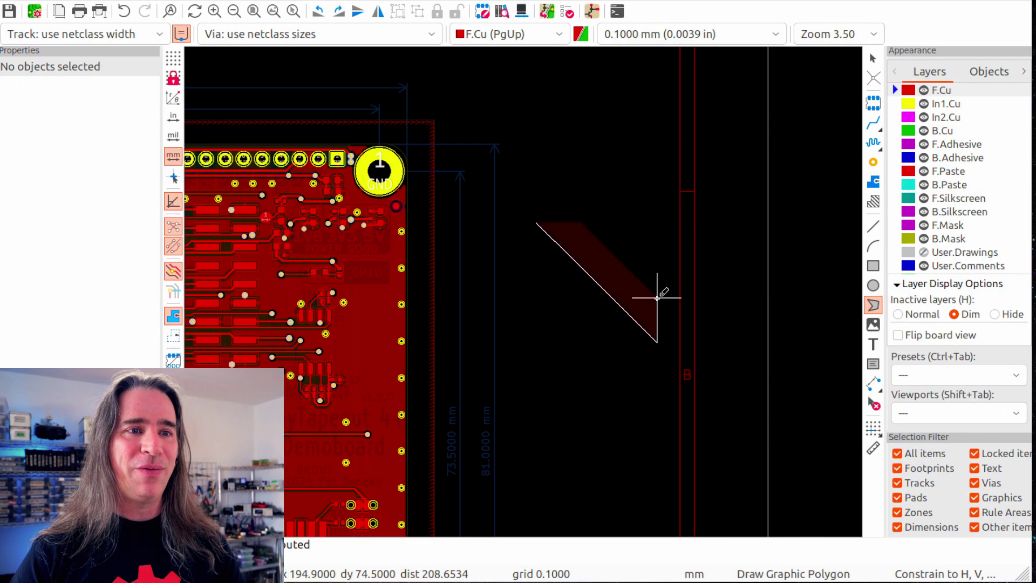
{"action": "left_click", "coordinate": [657, 342]}
{"action": "left_click", "coordinate": [623, 377]}
{"action": "left_click", "coordinate": [536, 376]}
{"action": "double_click", "coordinate": [516, 277]}
- Change the polygon's layer to F.Mask
{"action": "left_click", "coordinate": [540, 327]}
{"action": "left_click", "coordinate": [513, 475]}
{"action": "left_click", "coordinate": [539, 328]}
{"action": "left_click", "coordinate": [527, 392]}
{"action": "left_click", "coordinate": [578, 379]}
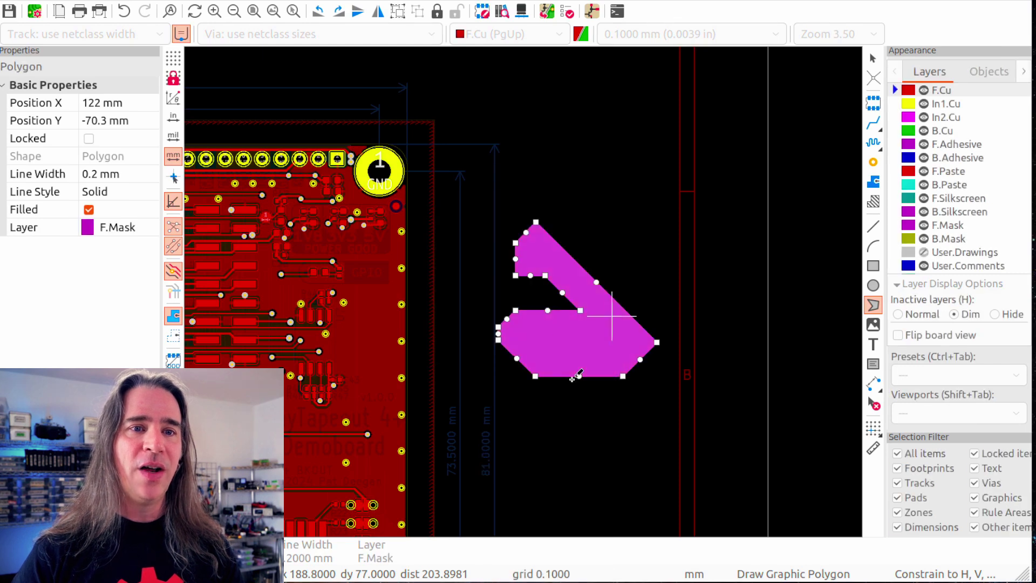
- Set the polygon's layer to F.Cu and assign it to the +5V net
{"action": "double_click", "coordinate": [579, 336]}
{"action": "left_click", "coordinate": [578, 331]}
{"action": "left_click", "coordinate": [507, 120]}
{"action": "left_click", "coordinate": [527, 362]}
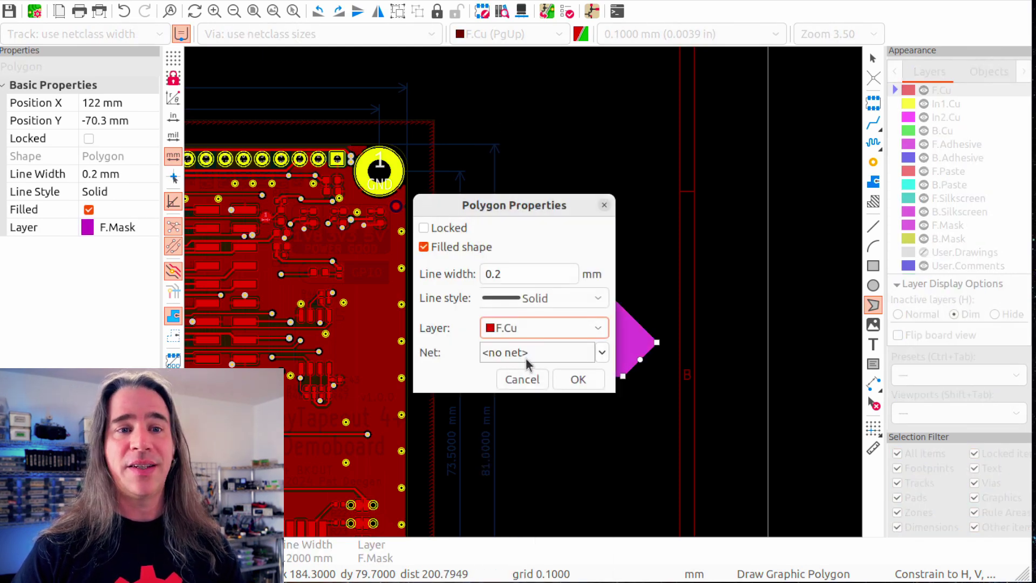
{"action": "left_click", "coordinate": [527, 362]}
{"action": "left_click", "coordinate": [535, 456]}
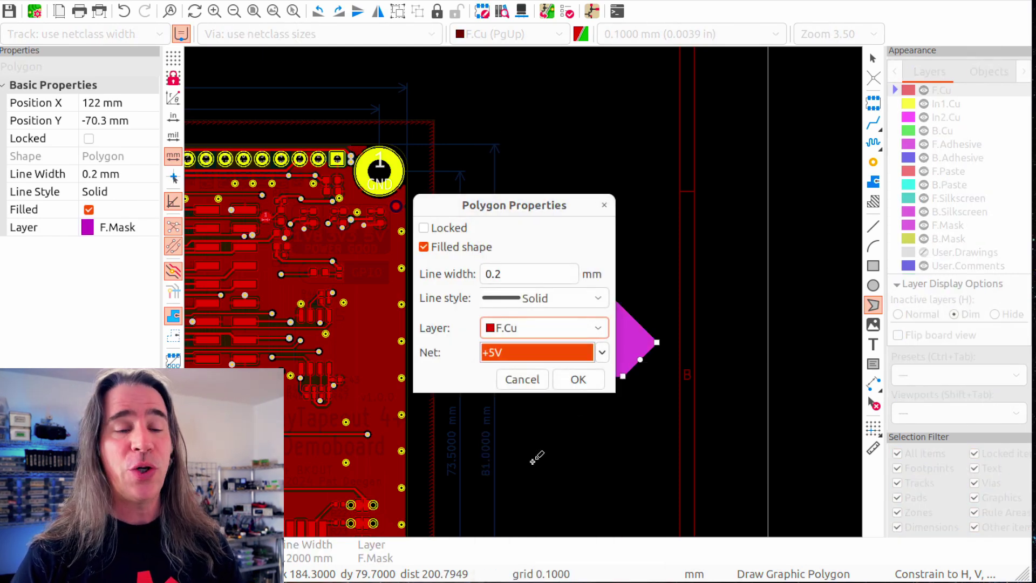
{"action": "key", "text": "Return"}
- Move the copper polygon around beside the board to check how its ratsnest line follows it
{"action": "scroll", "coordinate": [512, 276], "scroll_direction": "down", "scroll_amount": 6}
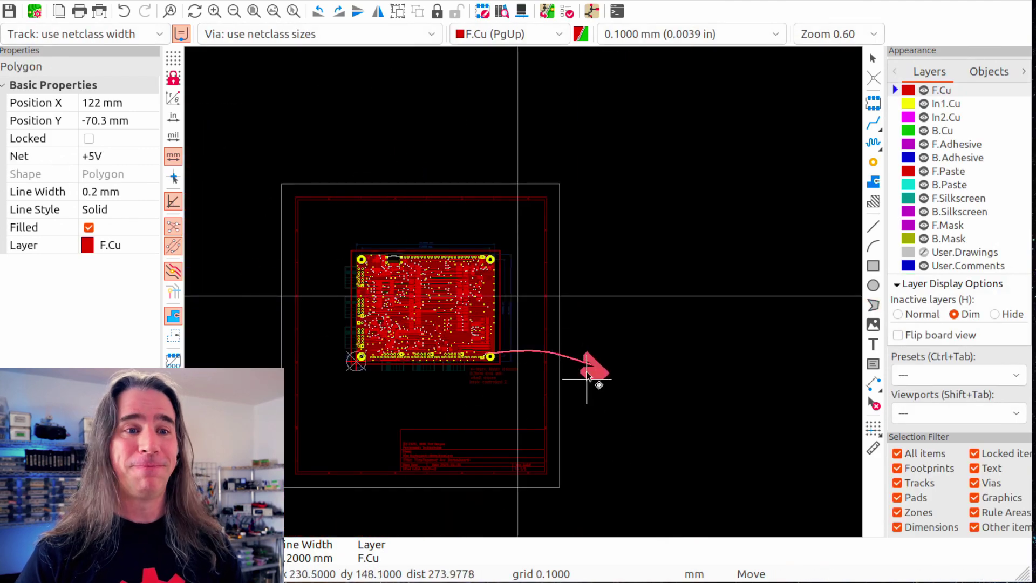
{"action": "scroll", "coordinate": [589, 377], "scroll_direction": "up", "scroll_amount": 3}
{"action": "scroll", "coordinate": [637, 238], "scroll_direction": "down", "scroll_amount": 3}
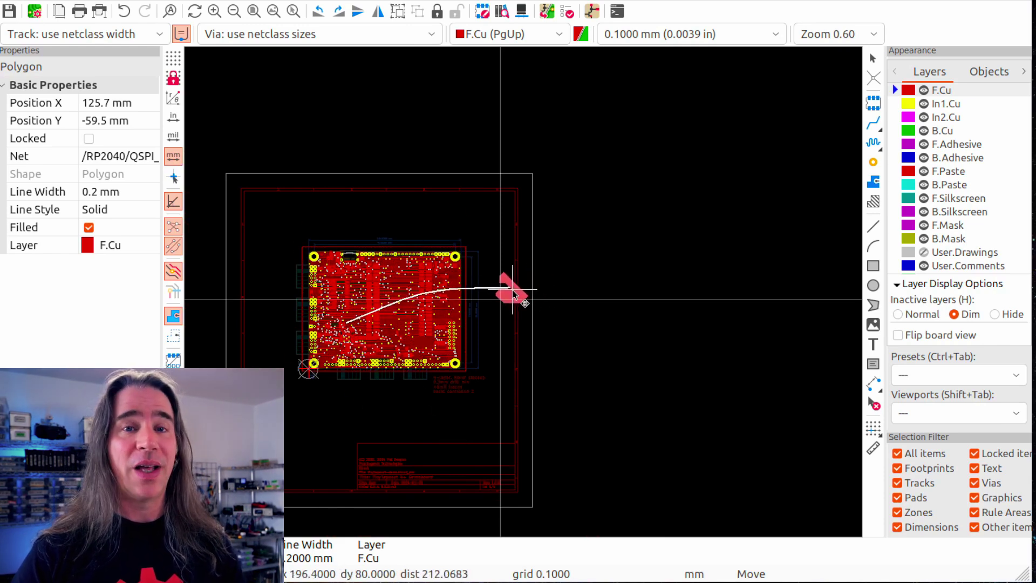
{"action": "scroll", "coordinate": [502, 290], "scroll_direction": "up", "scroll_amount": 3}
- Review the grid overrides and editing options in the PCB Editor preferences, and close the preferences
{"action": "left_click", "coordinate": [308, 47]}
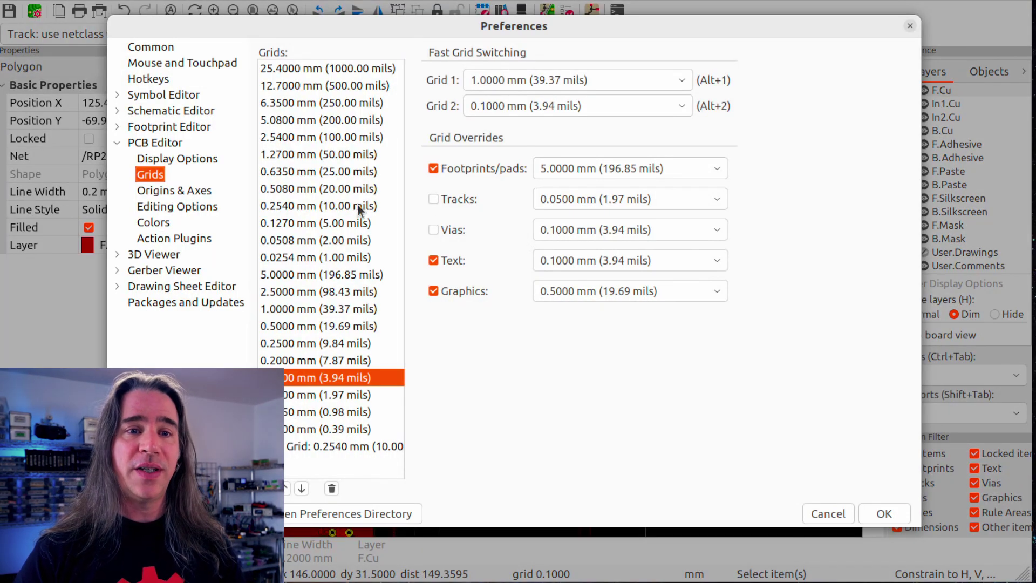
{"action": "left_click", "coordinate": [184, 207]}
{"action": "type", "text": "6"}
{"action": "key", "text": "Return"}
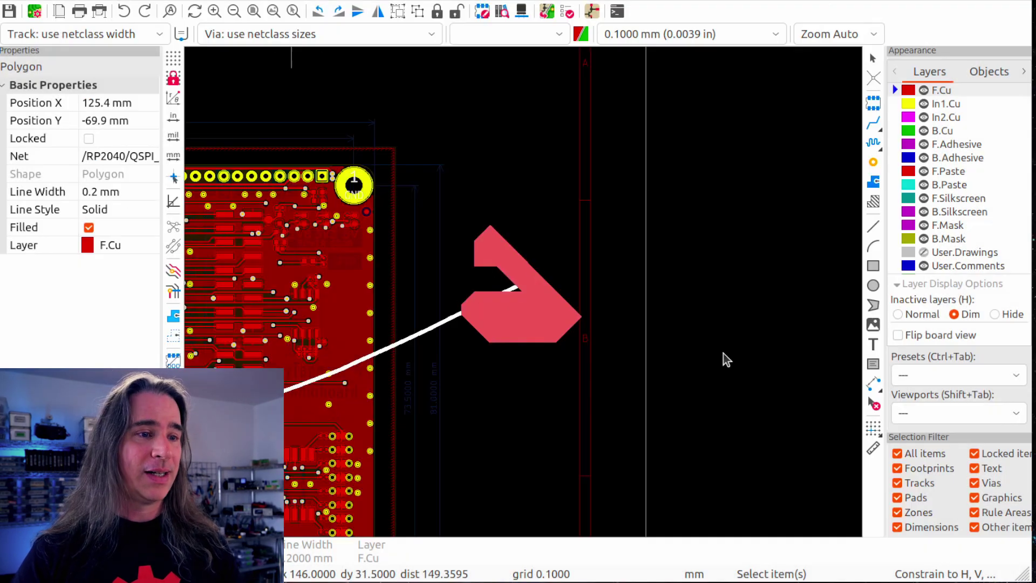